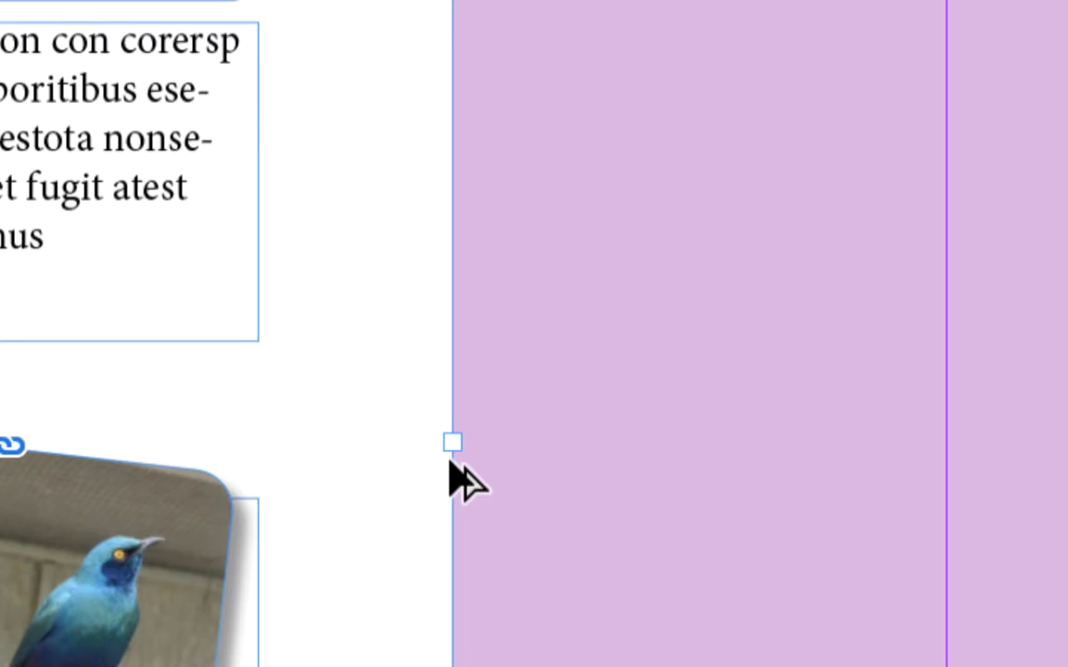
Adjust the left edge of the purple vertical rectangle so that the rectangle is about 73.5 mm wide
drag(451, 459, 531, 458)
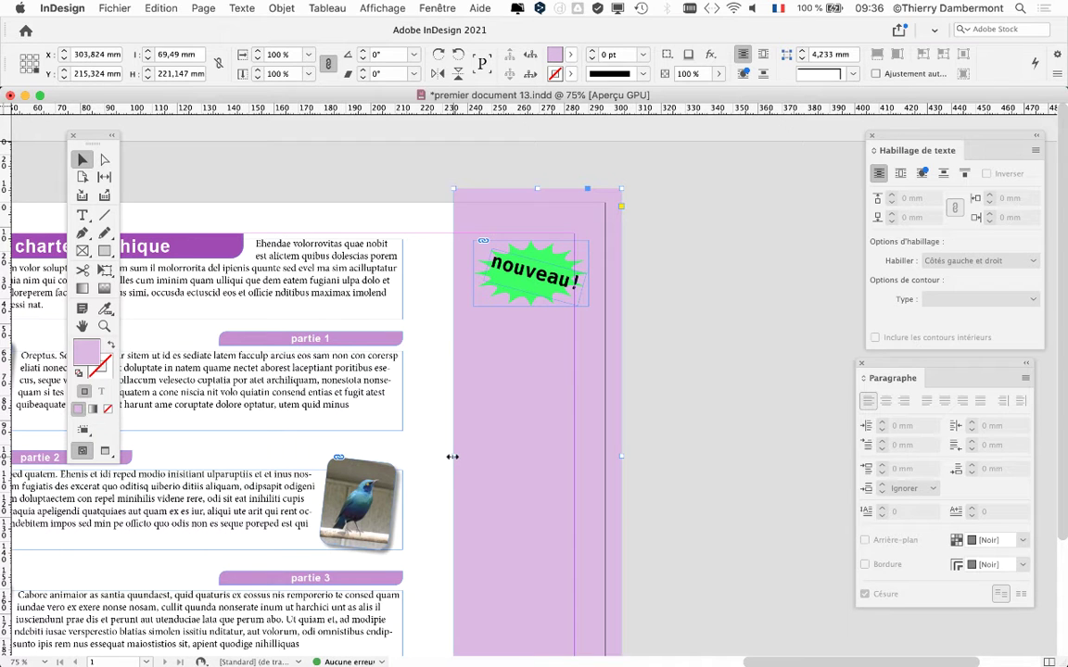
drag(451, 457, 443, 456)
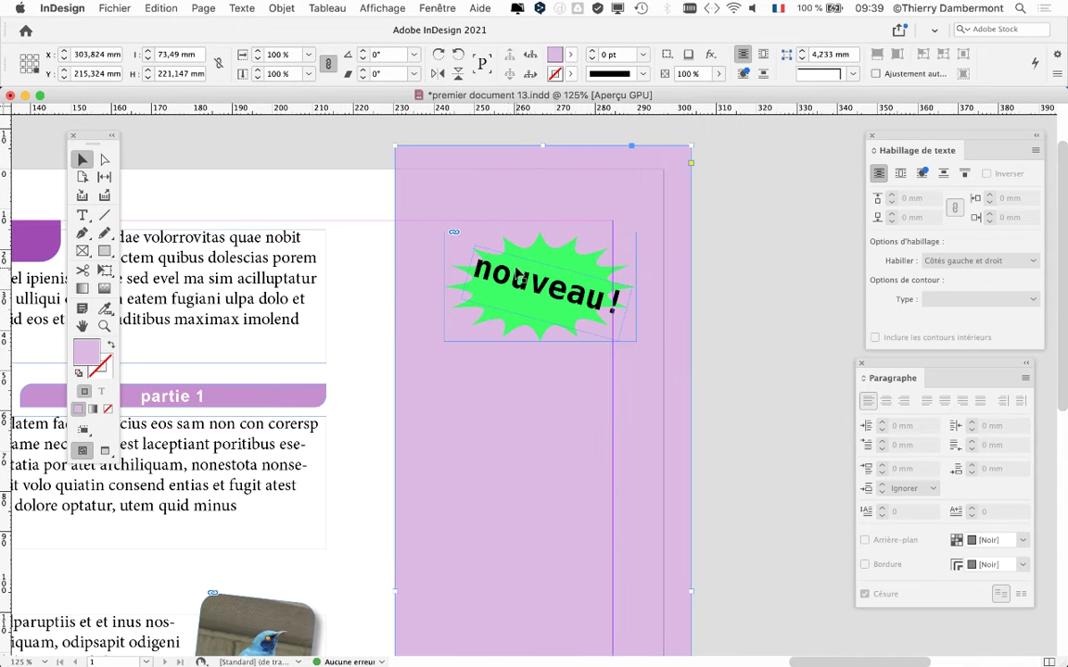
Send the green "nouveau !" group to the back (Arrière-plan), behind the purple rectangle, and deselect it
click(516, 276)
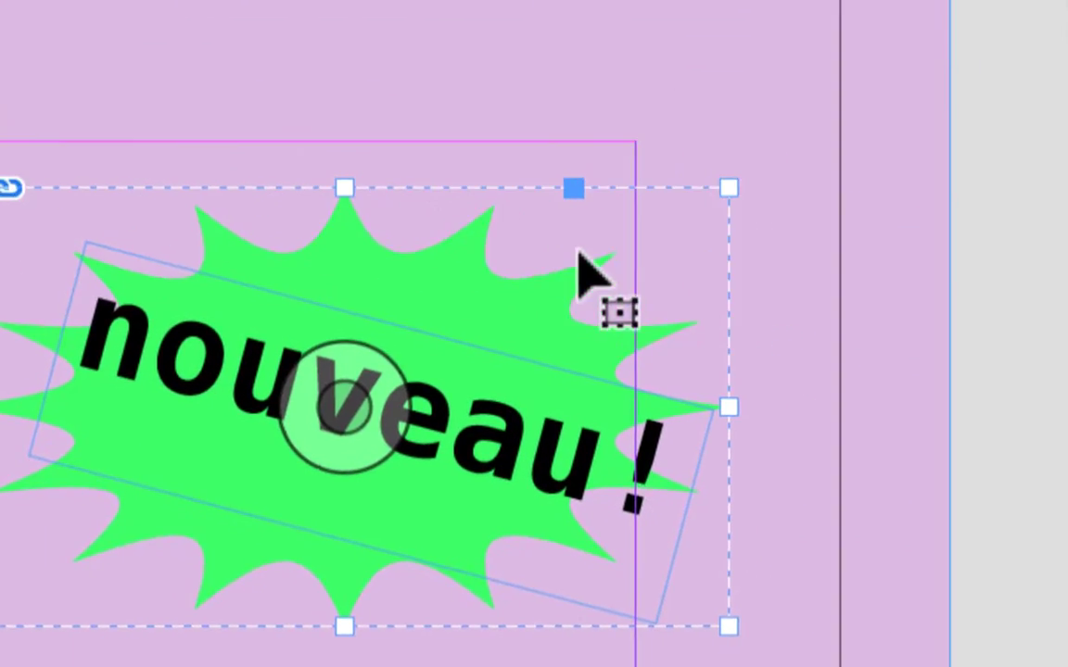
key(v)
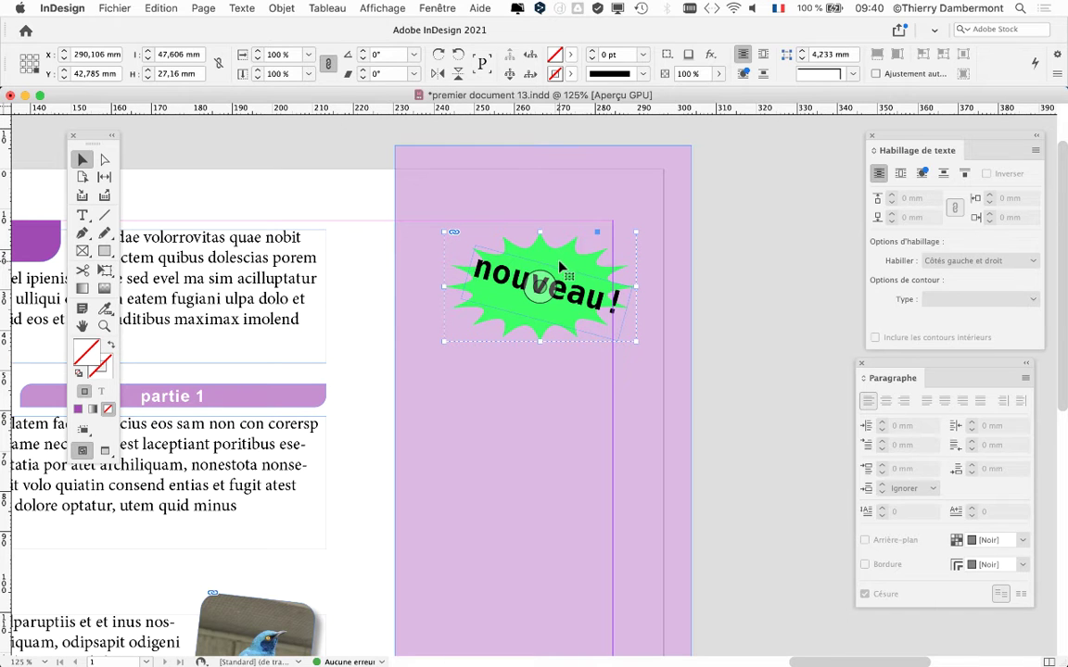
click(275, 9)
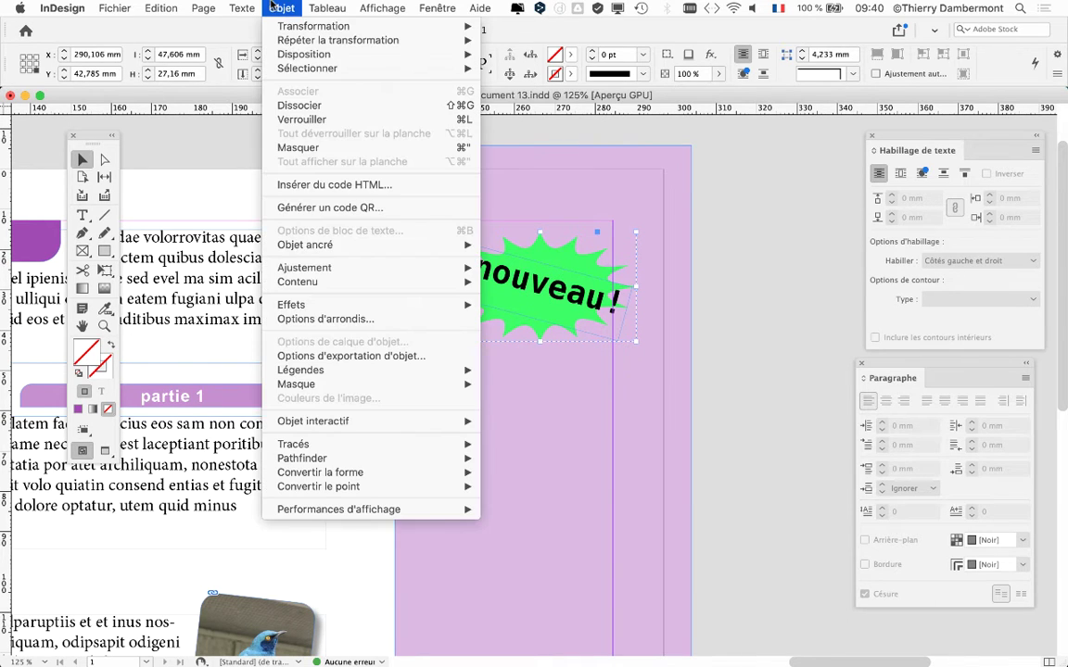
click(273, 8)
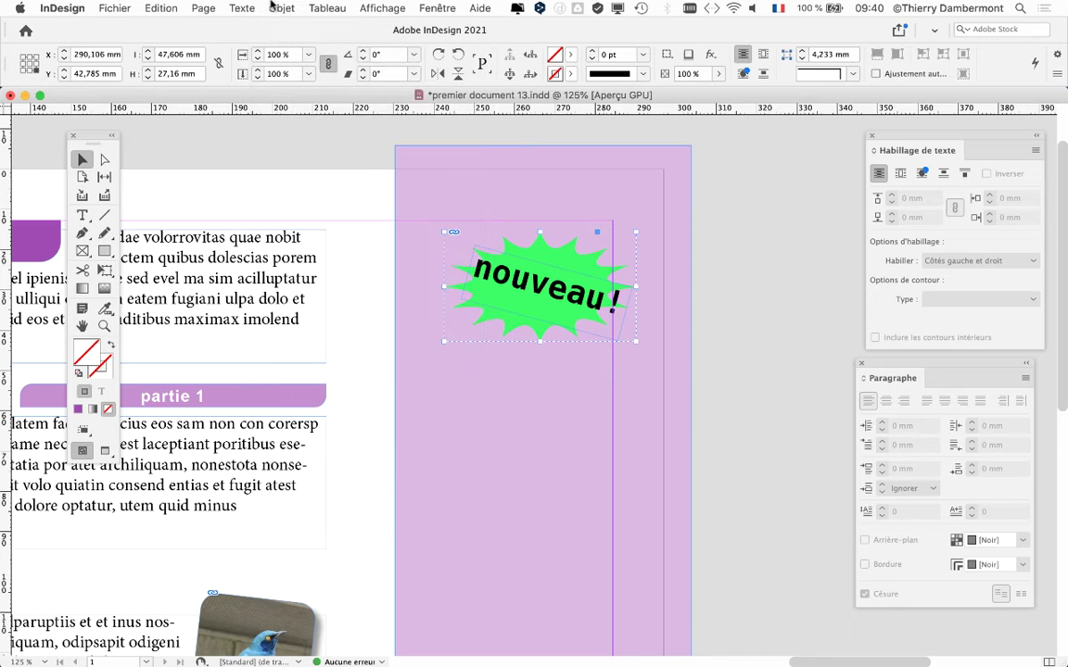
click(271, 8)
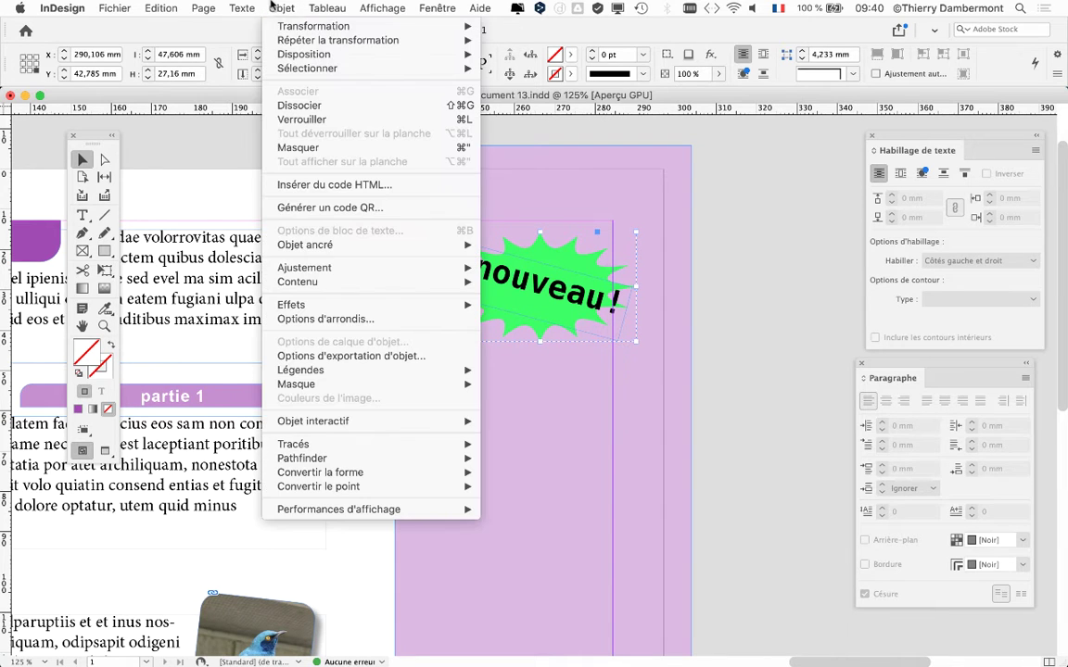
mouse_move(287, 56)
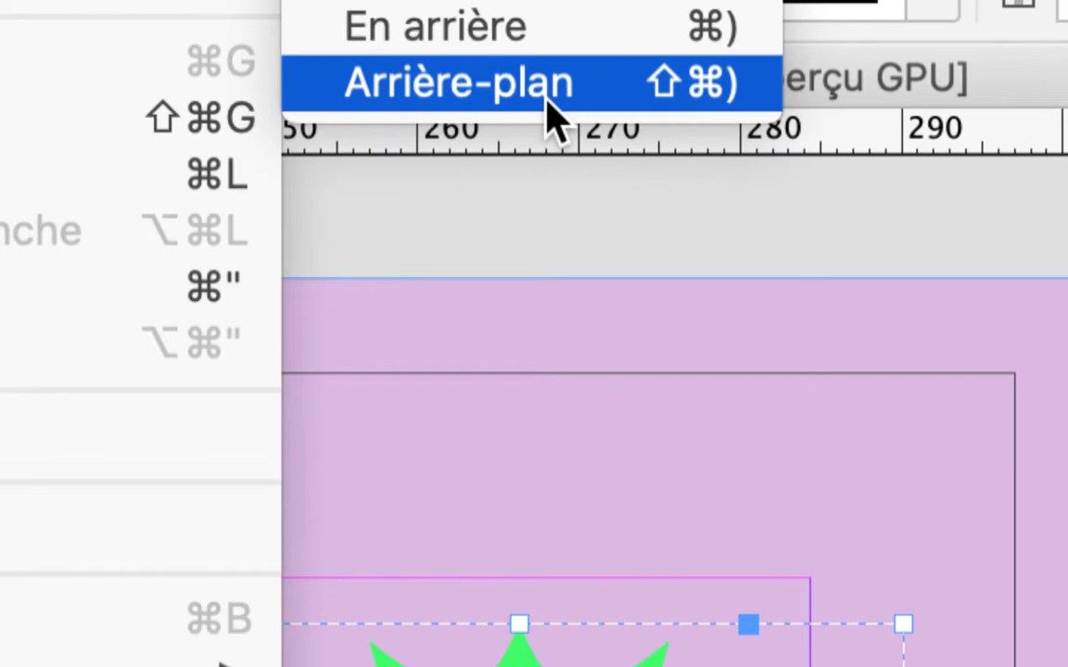
click(548, 104)
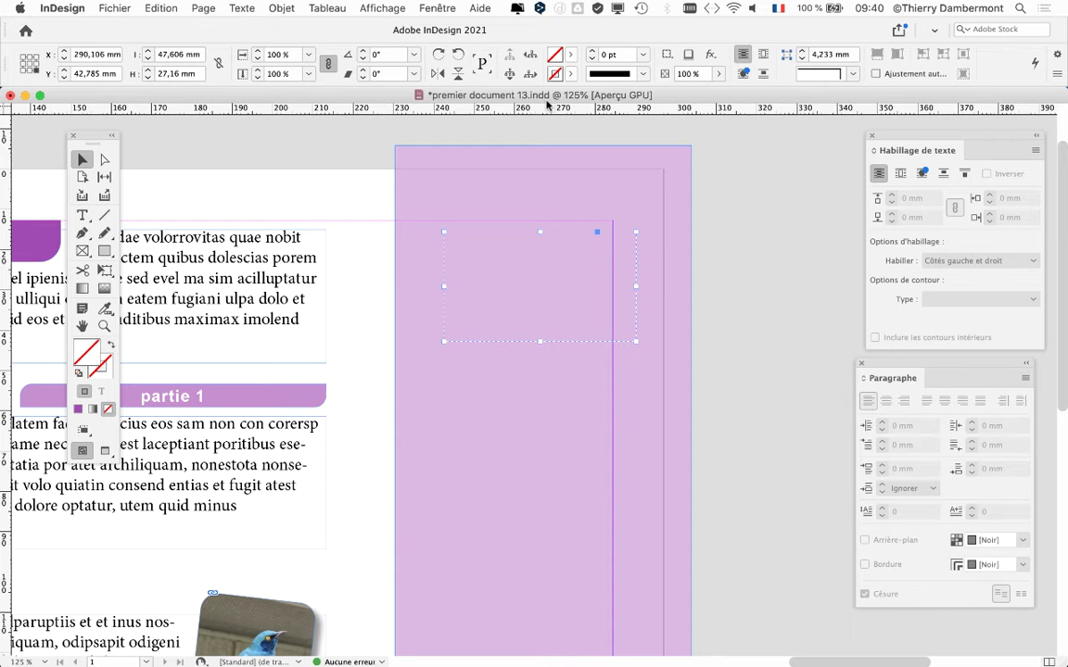
click(782, 220)
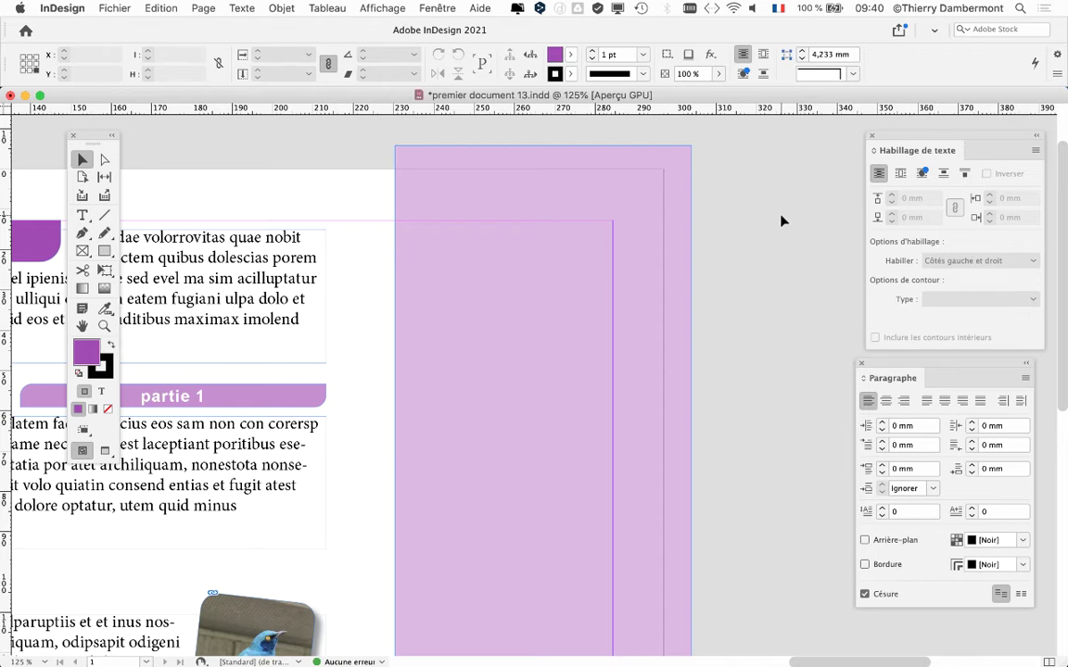
Cycle the selection through the stacked objects to reach the "nouveau !" group hidden behind the purple rectangle
click(466, 295)
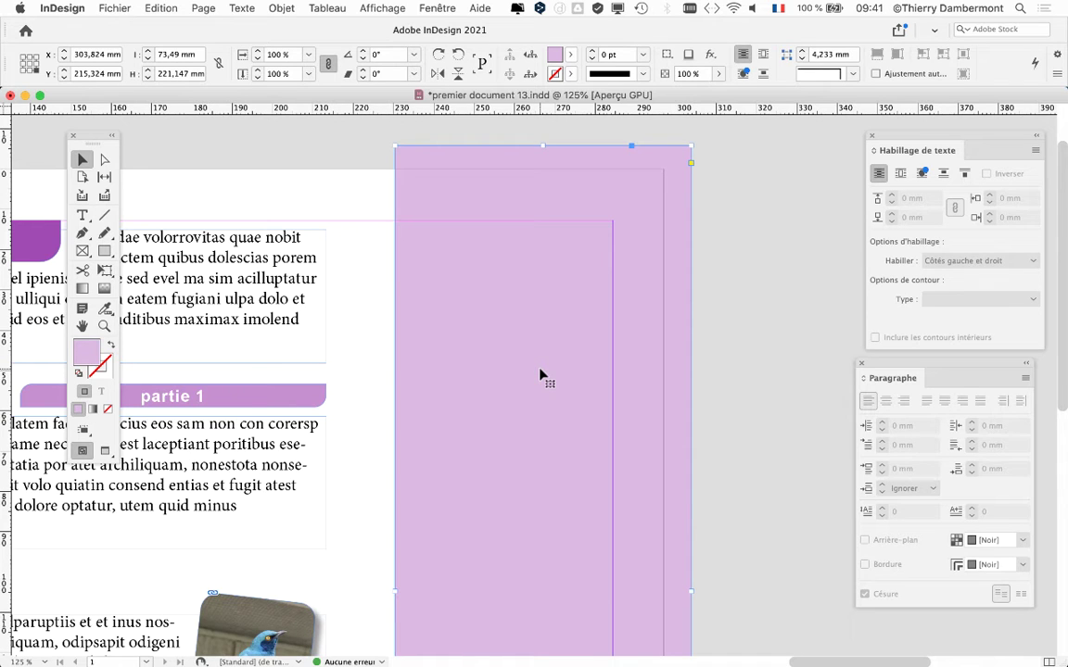
click(521, 341)
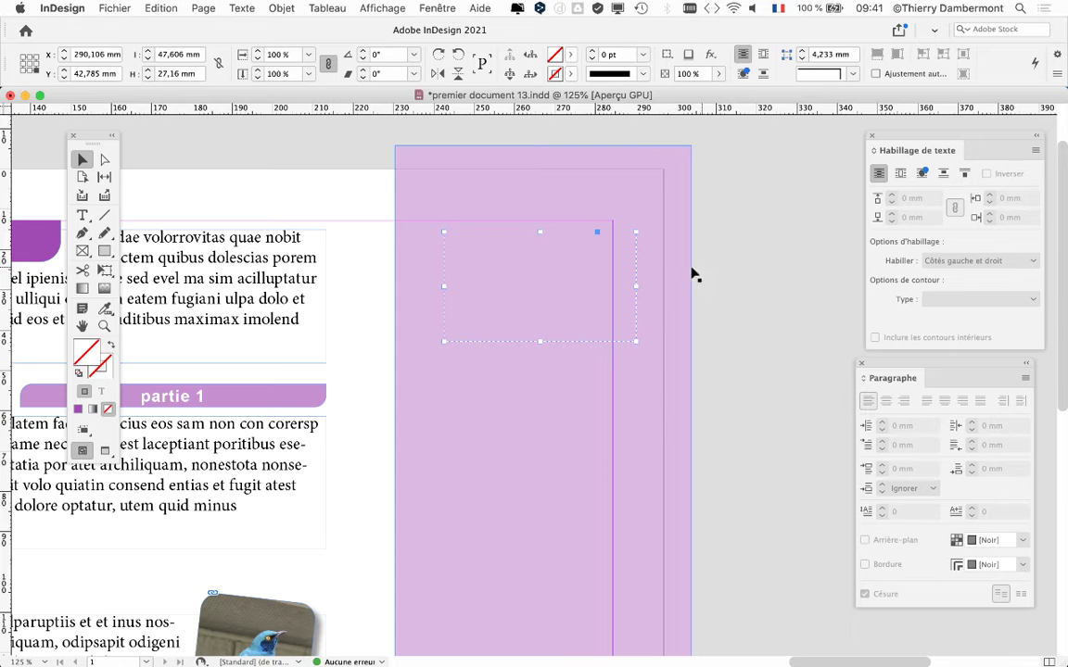
click(753, 266)
click(534, 267)
click(535, 288)
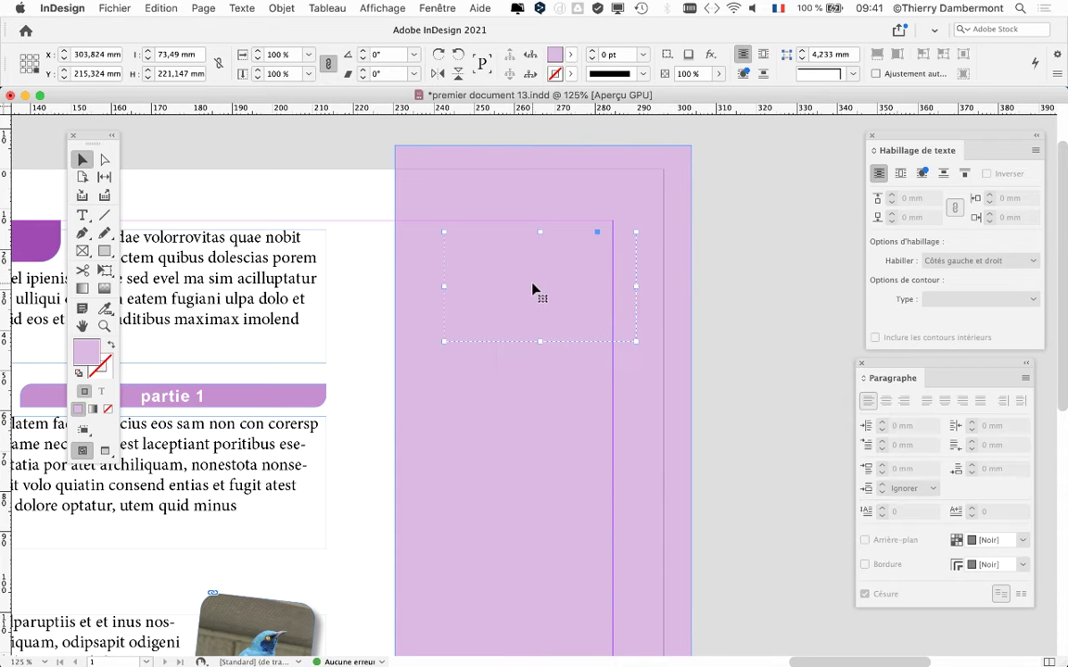
click(535, 290)
click(534, 290)
click(535, 290)
click(534, 290)
click(535, 290)
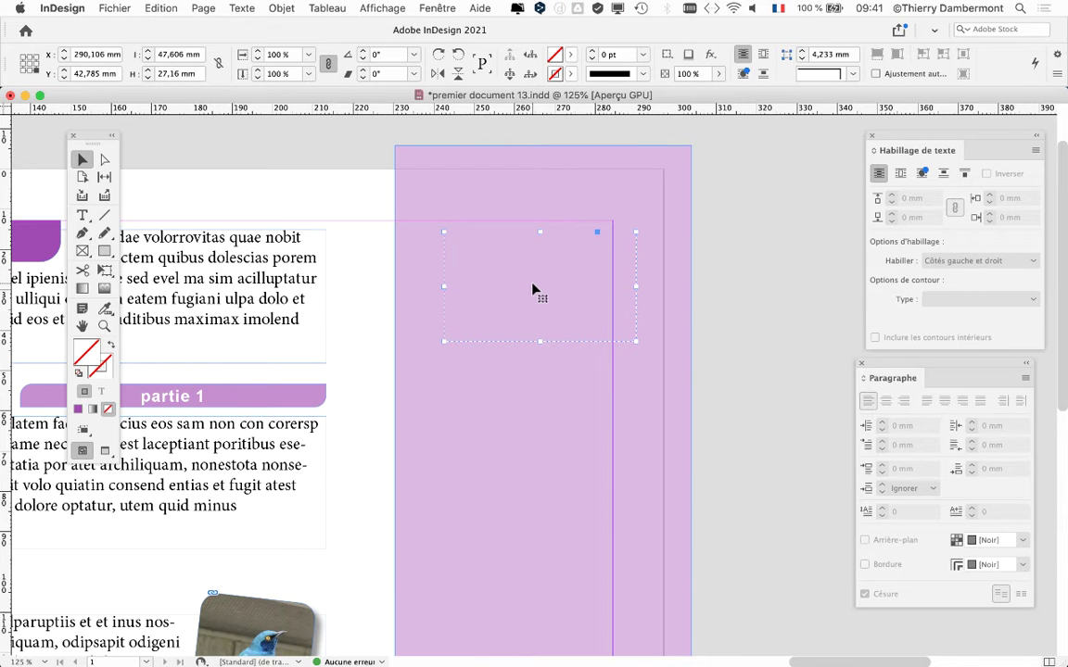
super+click(534, 290)
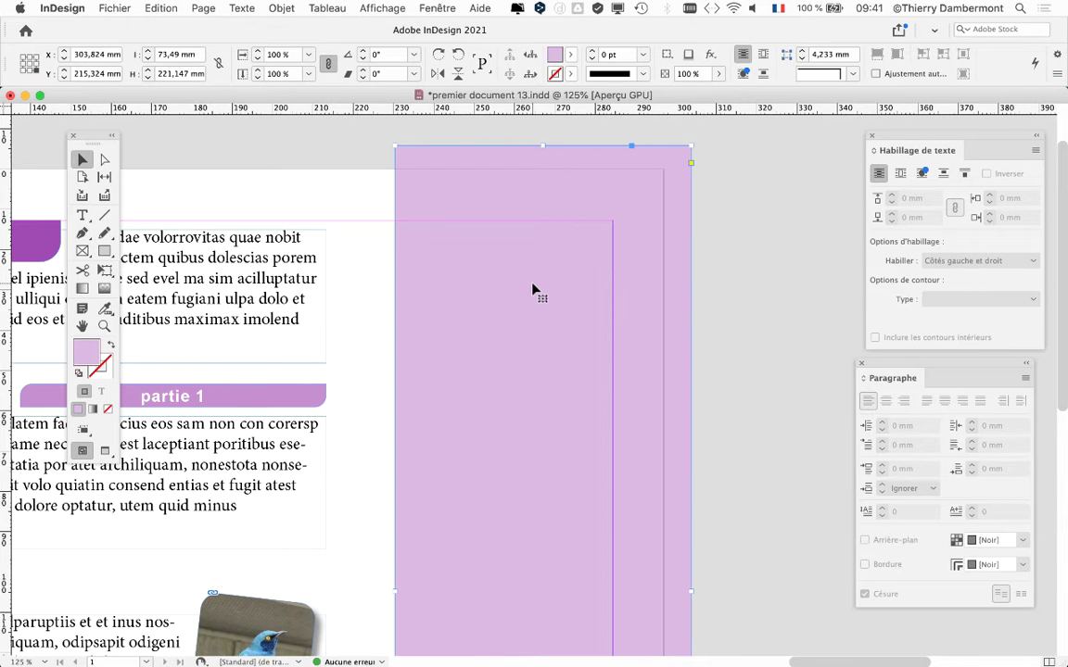
super+click(533, 290)
super+click(534, 290)
super+click(534, 290)
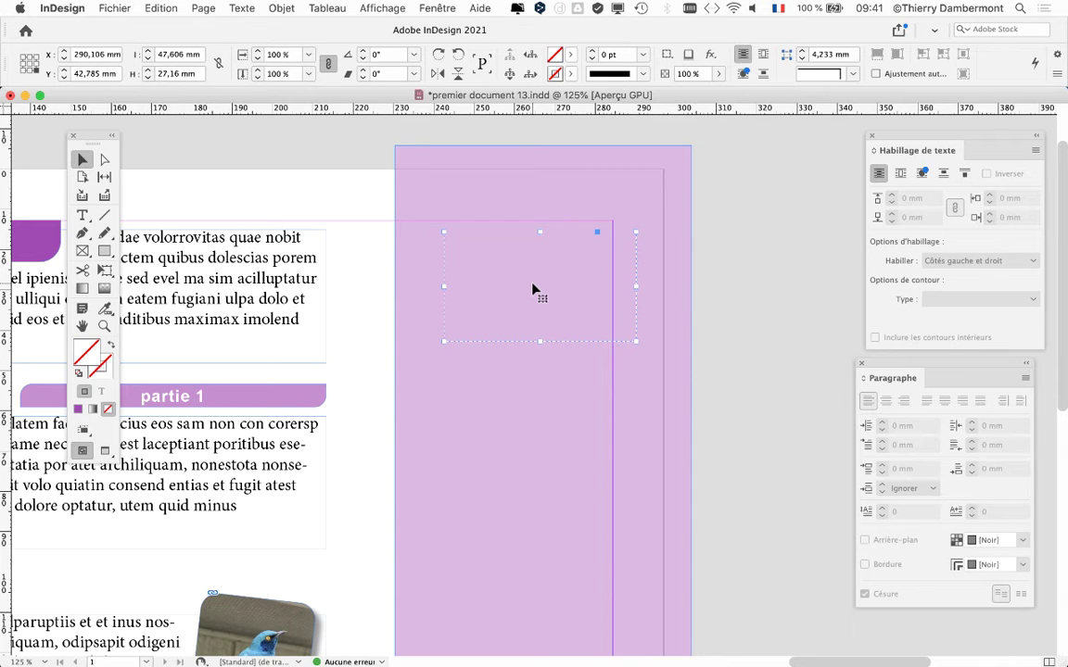
super+click(533, 290)
super+click(533, 290)
Bring the hidden "nouveau !" group to the front (Premier plan) and deselect it
click(281, 9)
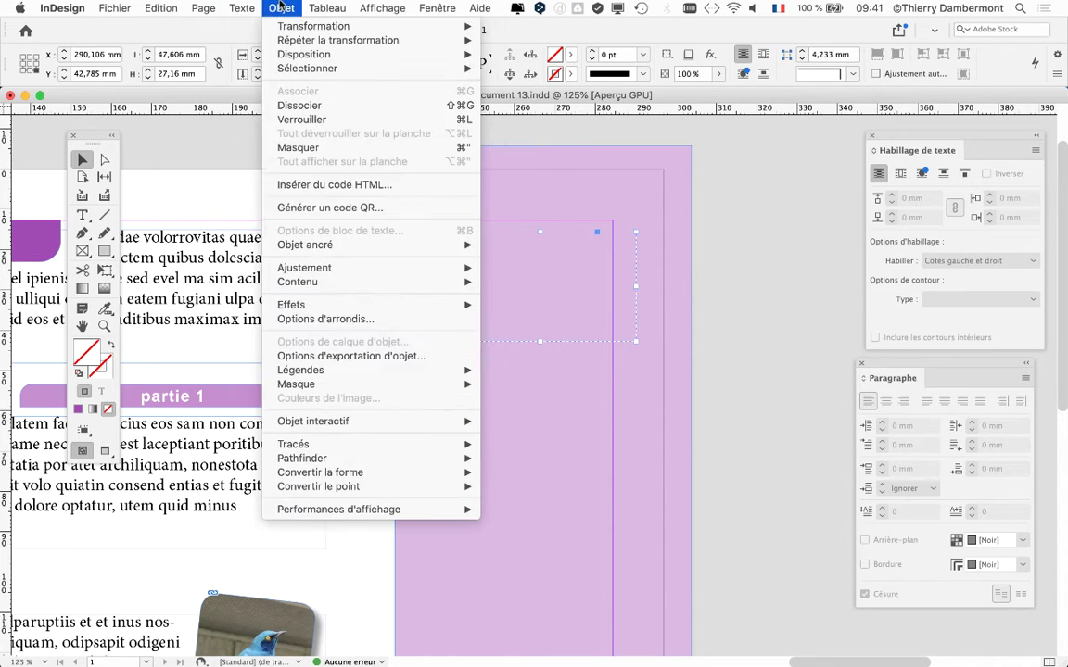
mouse_move(286, 28)
mouse_move(306, 54)
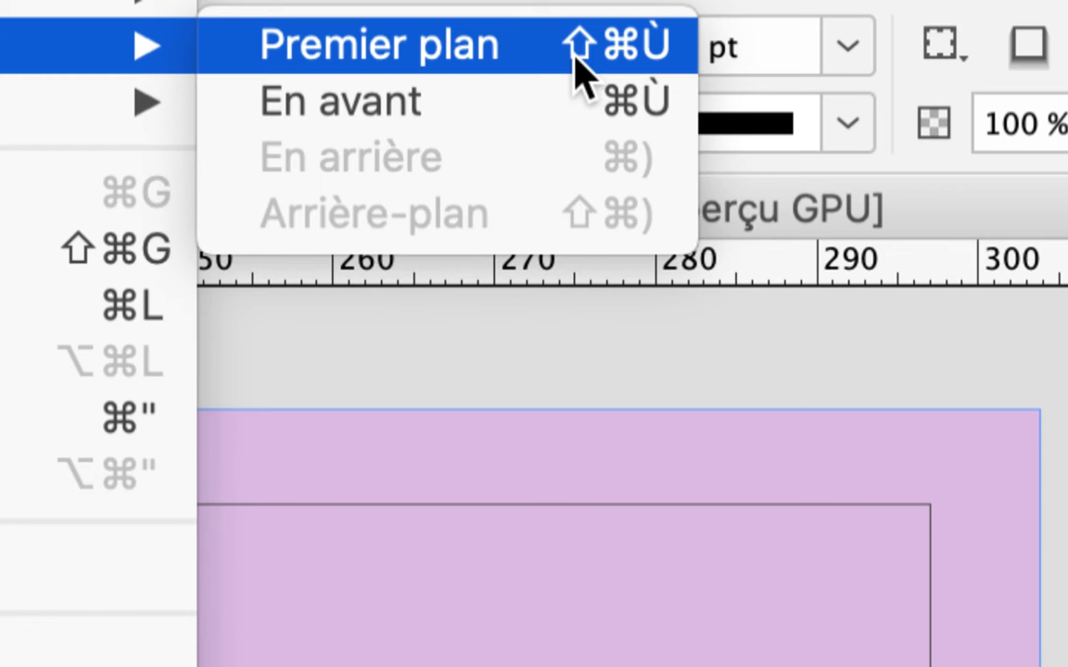
click(575, 56)
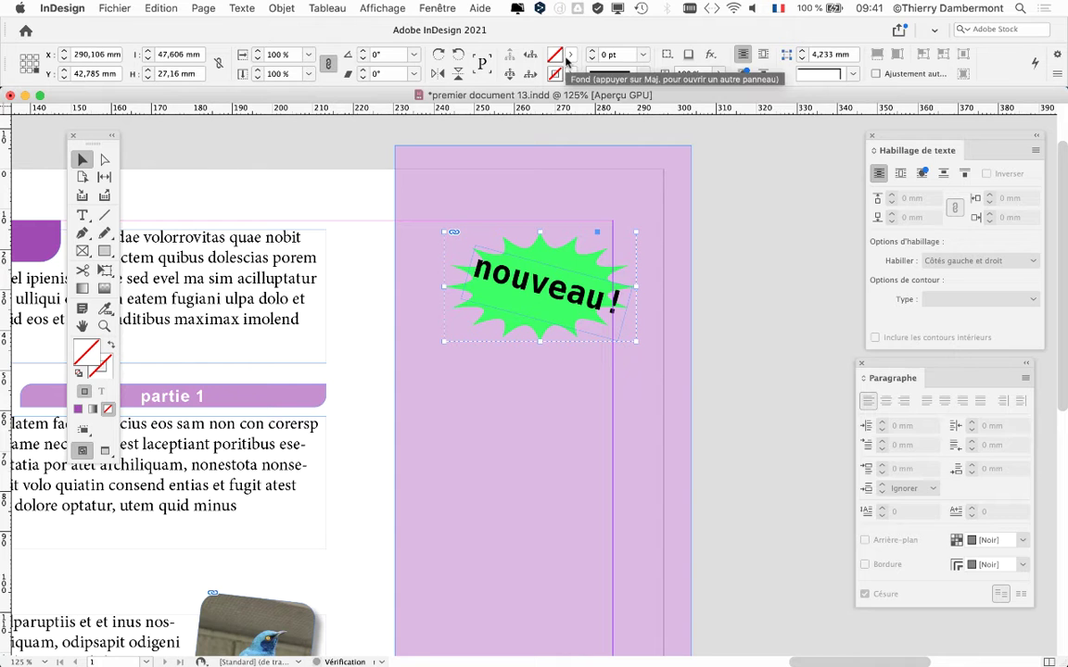
click(765, 263)
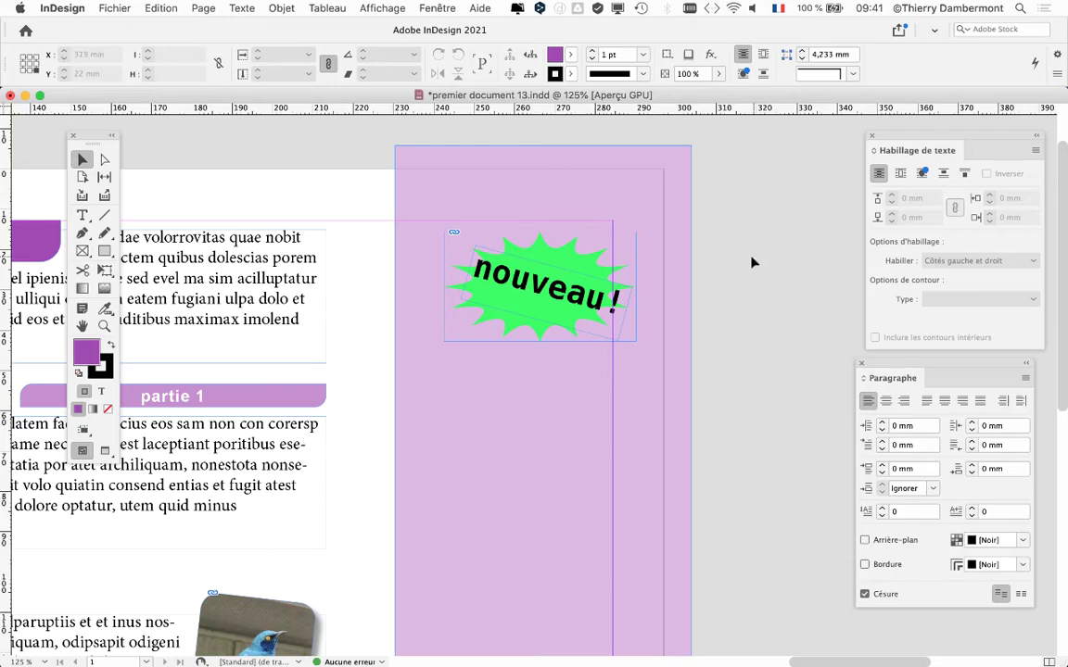
Select the "nouveau !" group again and send it to the back of the stacking order (Arrière-plan)
drag(488, 447, 467, 401)
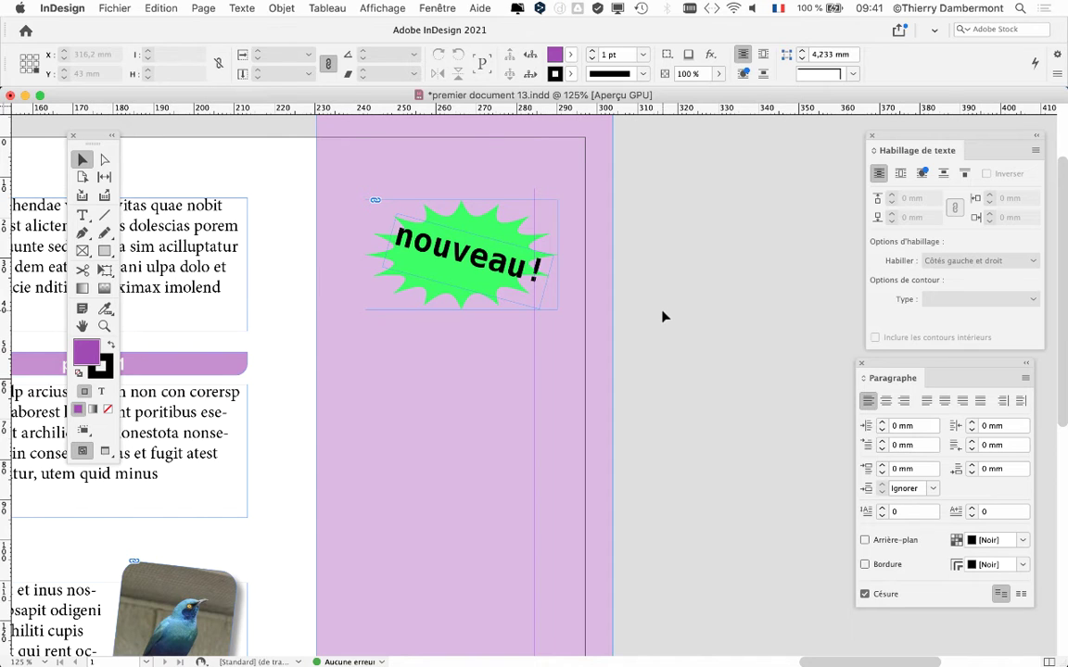
click(385, 220)
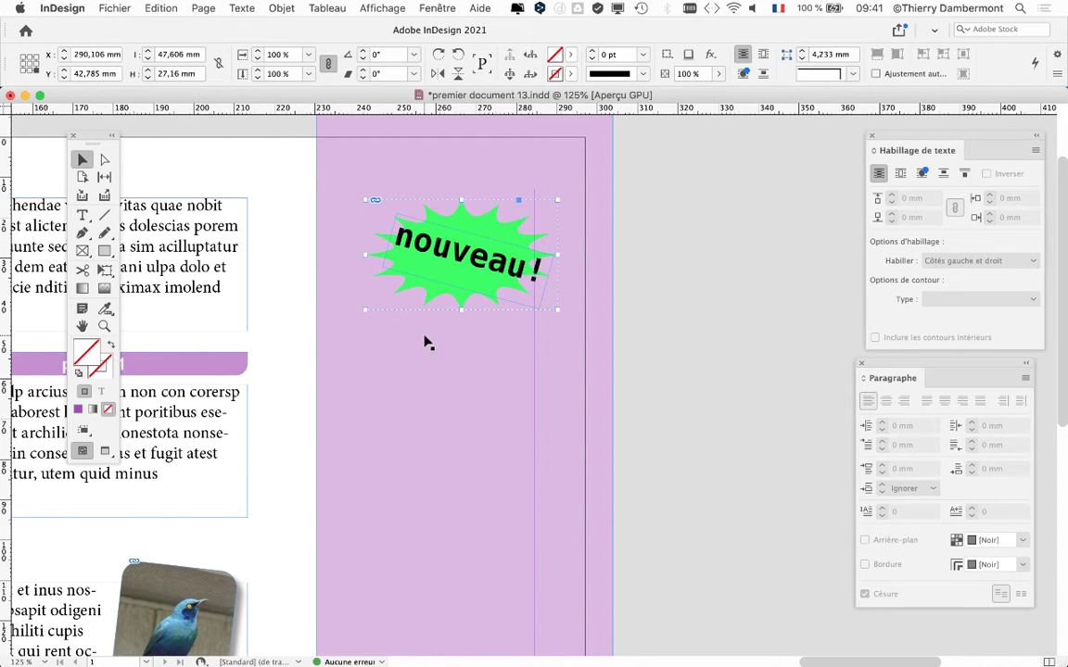
click(281, 8)
mouse_move(389, 54)
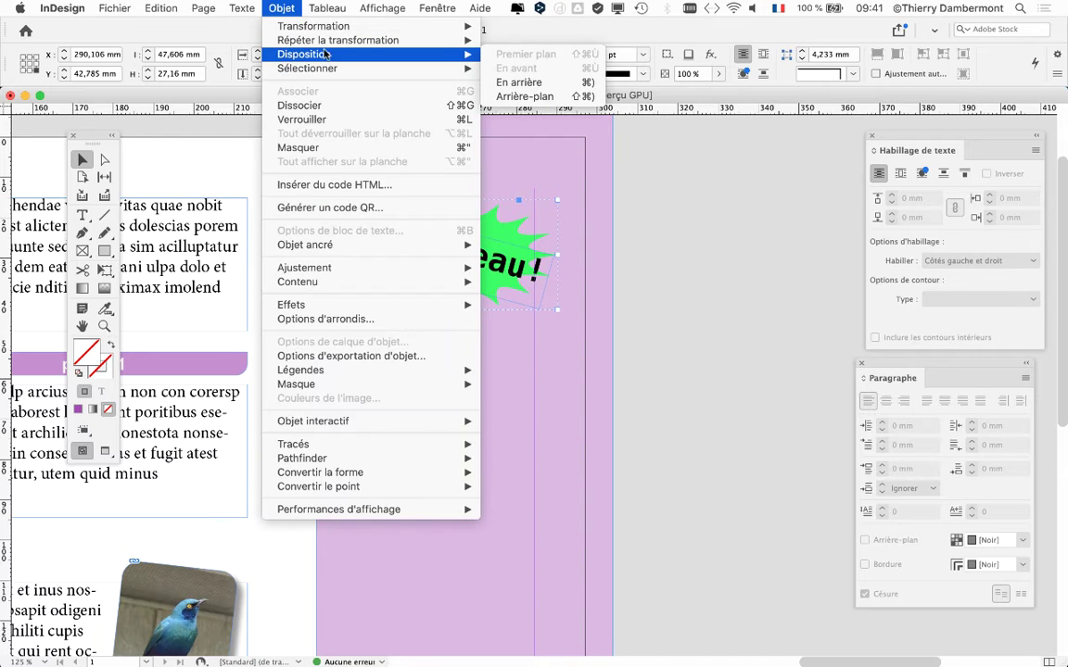
click(547, 97)
click(721, 254)
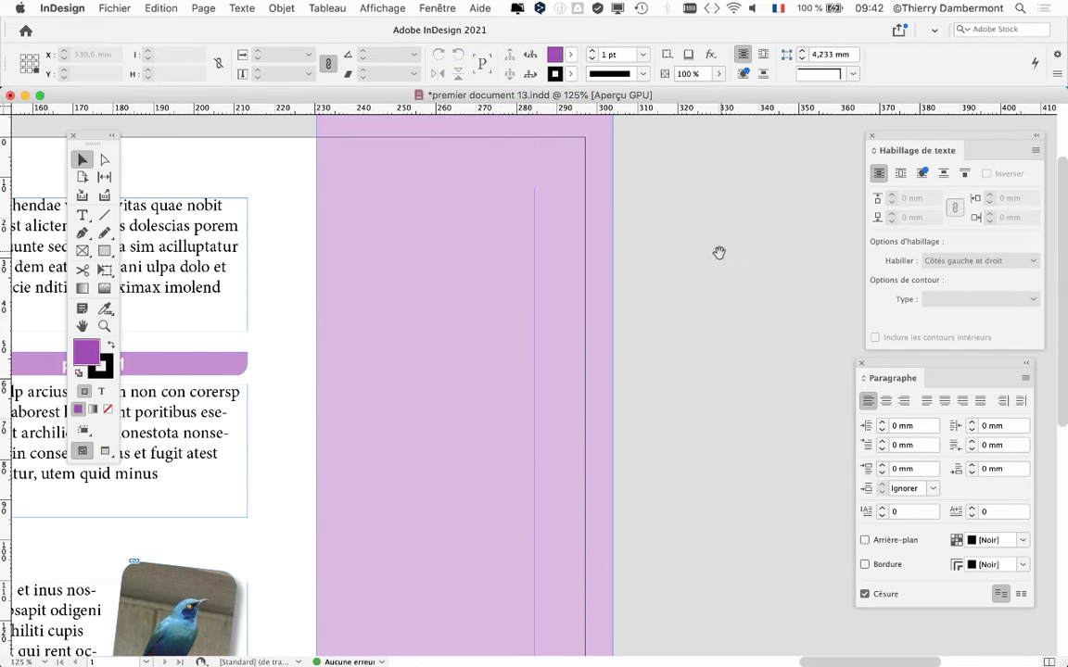
Display the Calques panel beside the page, expand Calque 1 and enlarge the panel to list all its objects
drag(720, 251, 550, 322)
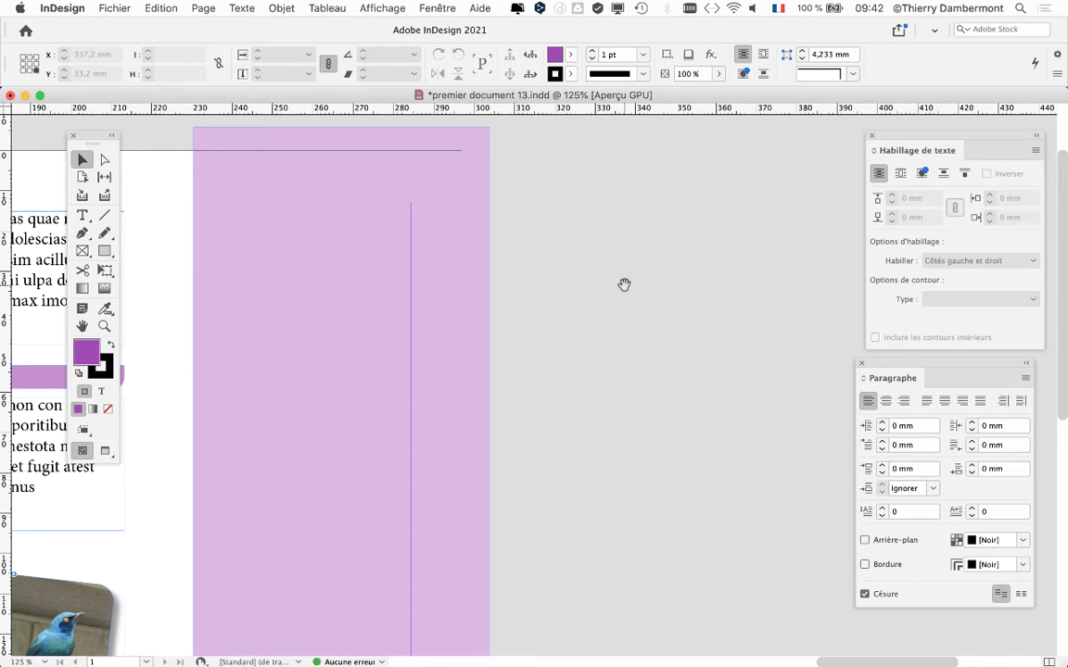
click(435, 7)
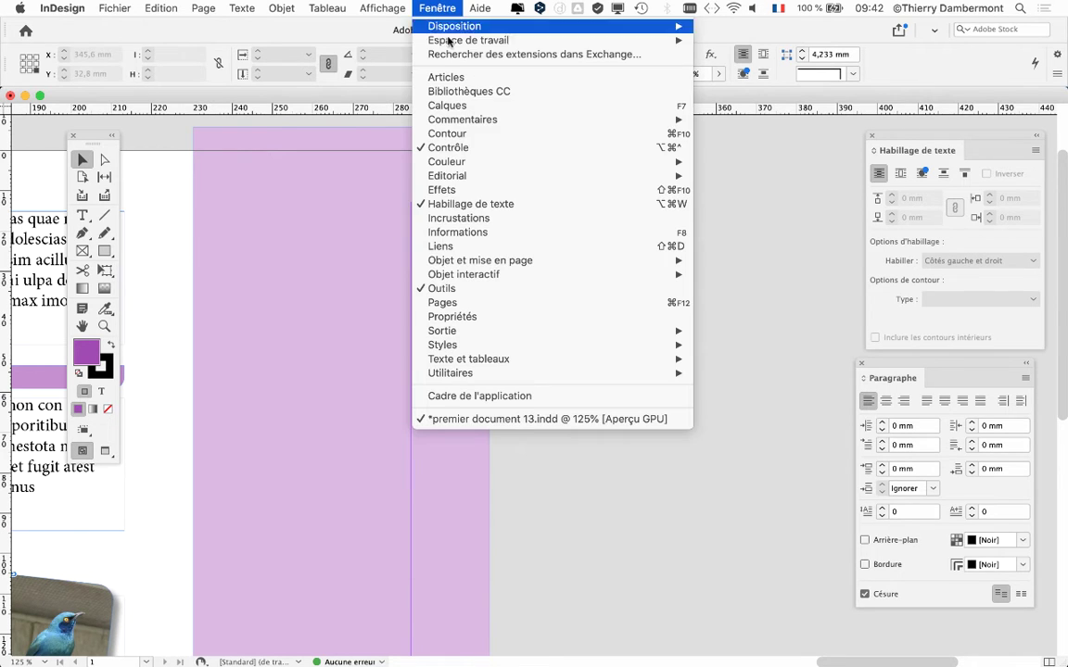
click(447, 104)
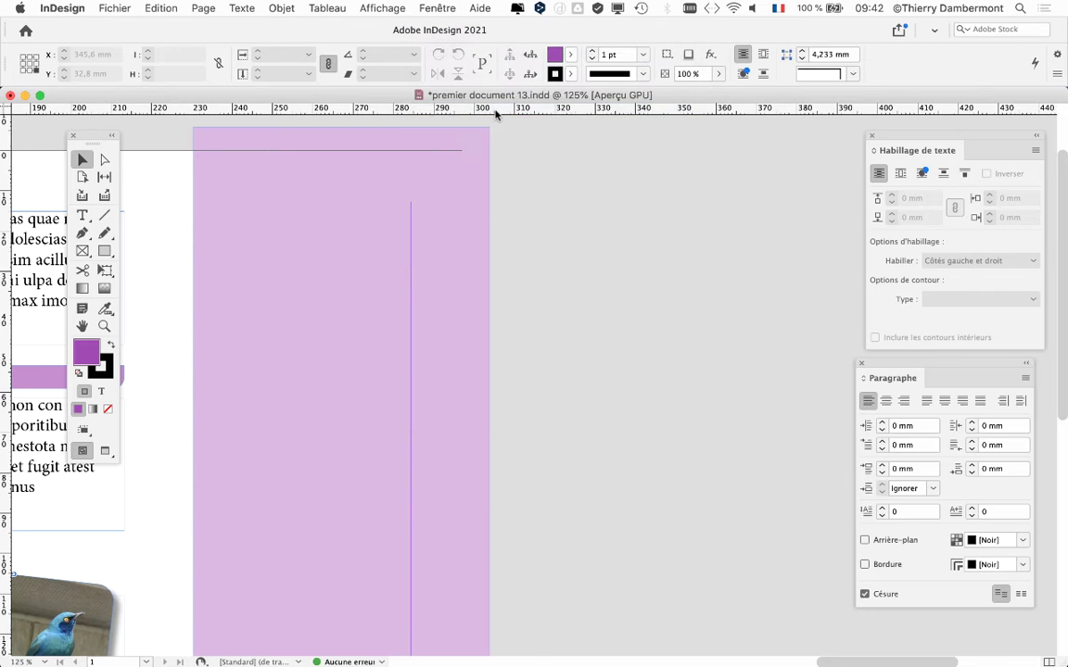
drag(763, 190, 567, 145)
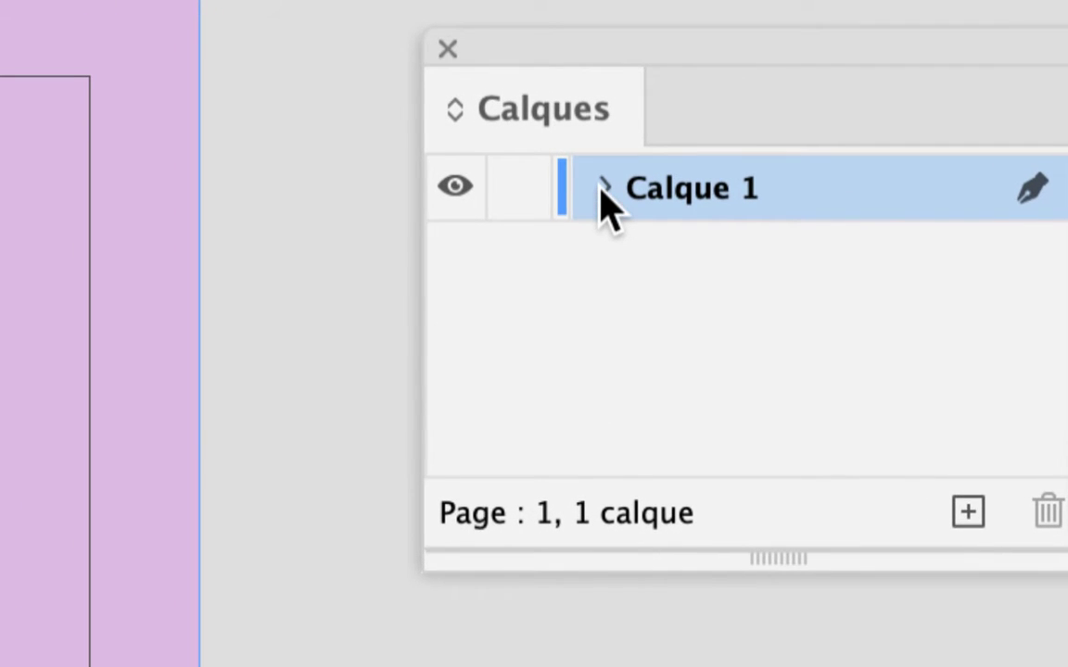
click(604, 190)
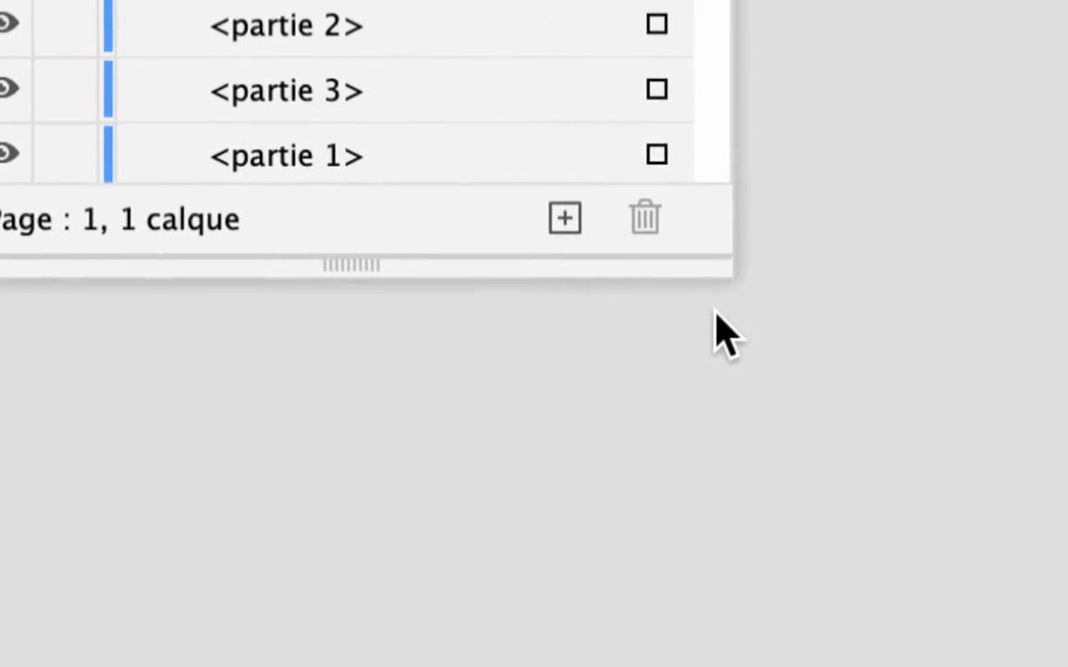
drag(717, 313, 766, 399)
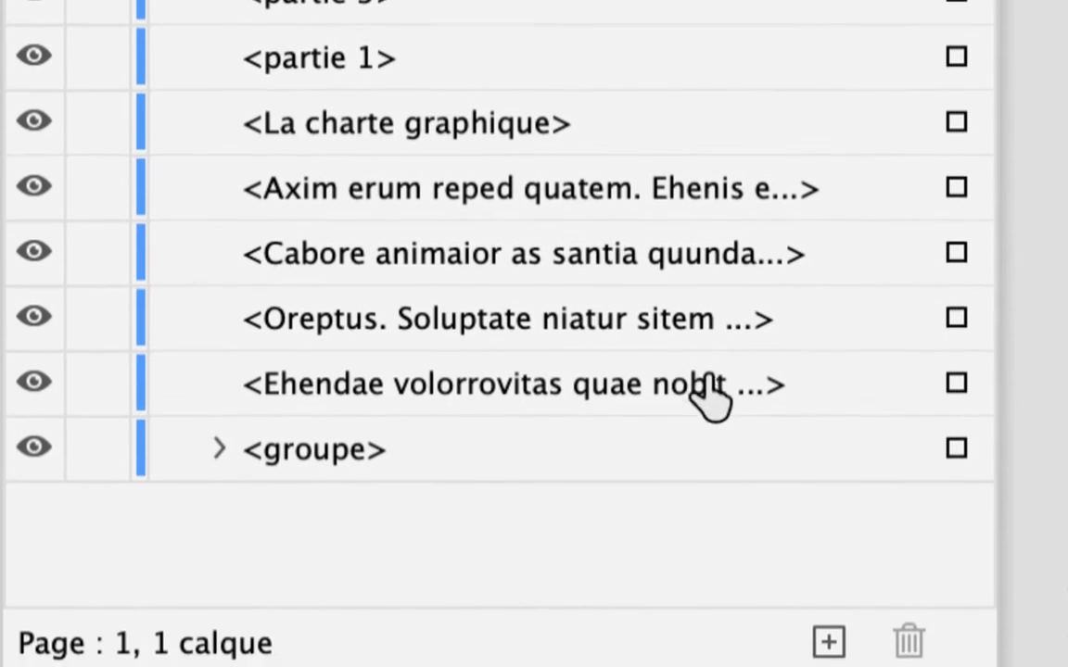
Widen the Calques panel and select the hidden group from its <groupe> entry at the end of Calque 1
click(533, 473)
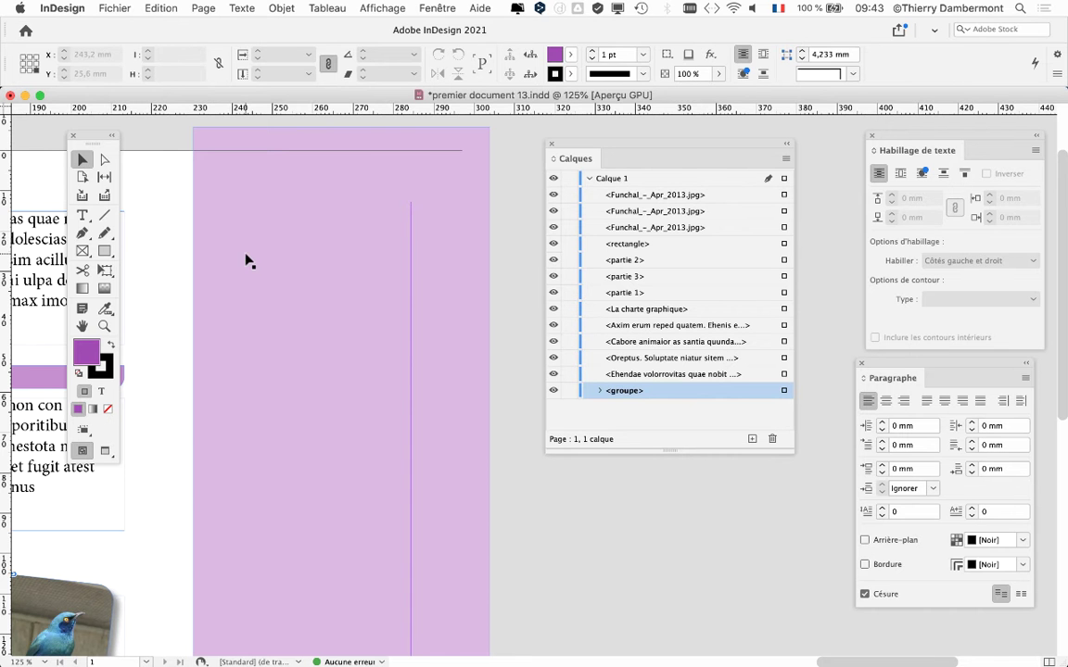
mouse_move(792, 453)
mouse_down()
mouse_move(793, 436)
mouse_move(799, 470)
mouse_up()
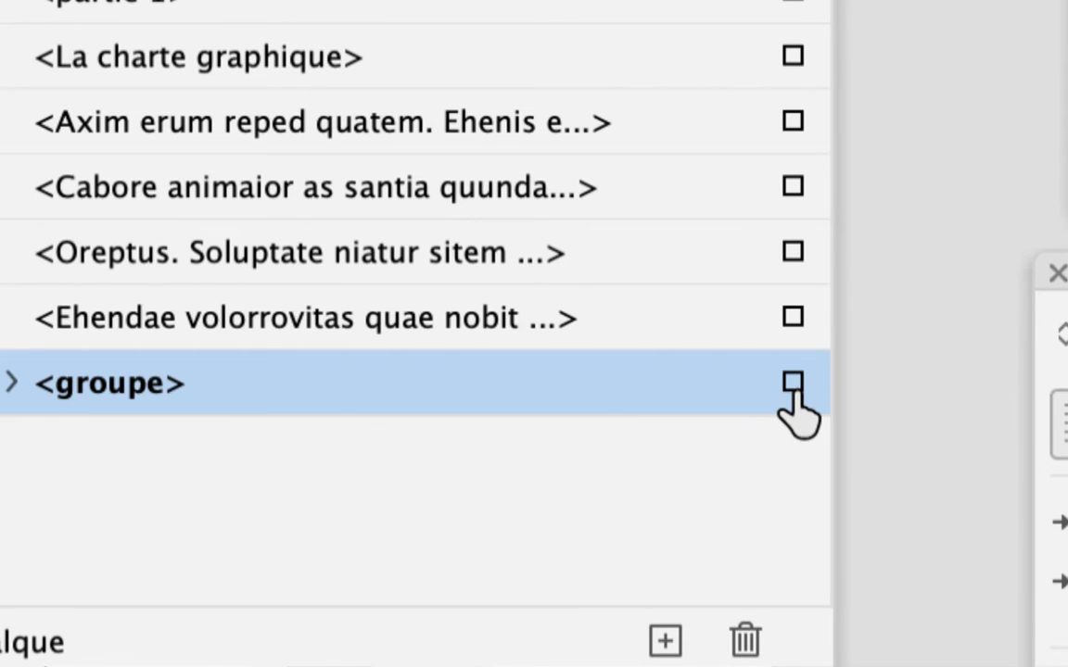
click(792, 382)
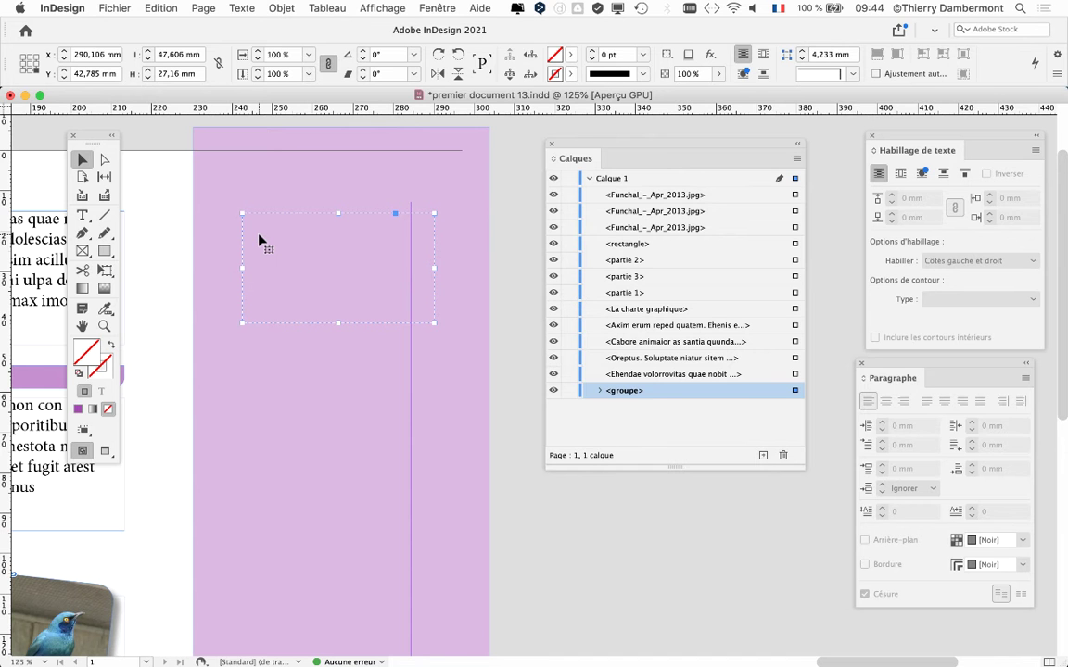
click(278, 9)
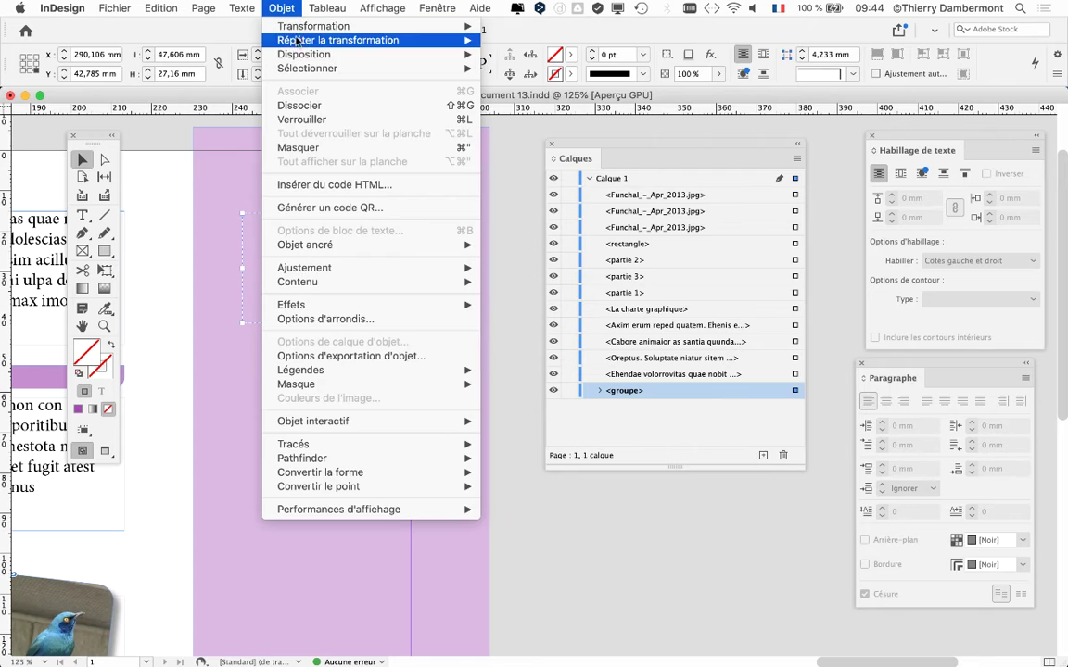
mouse_move(371, 54)
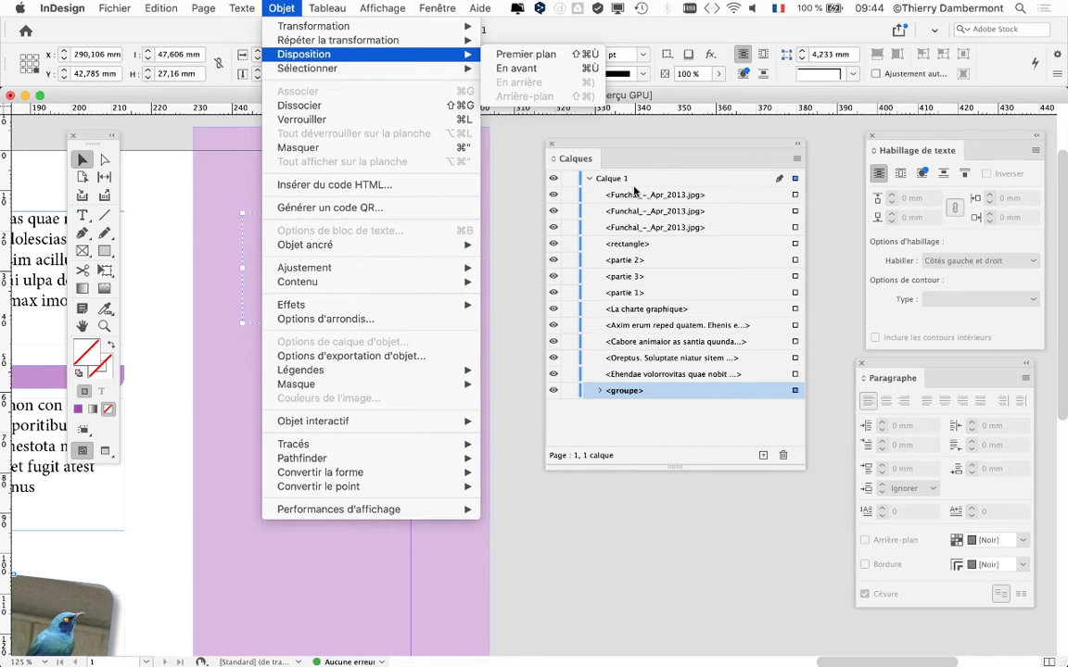
click(562, 135)
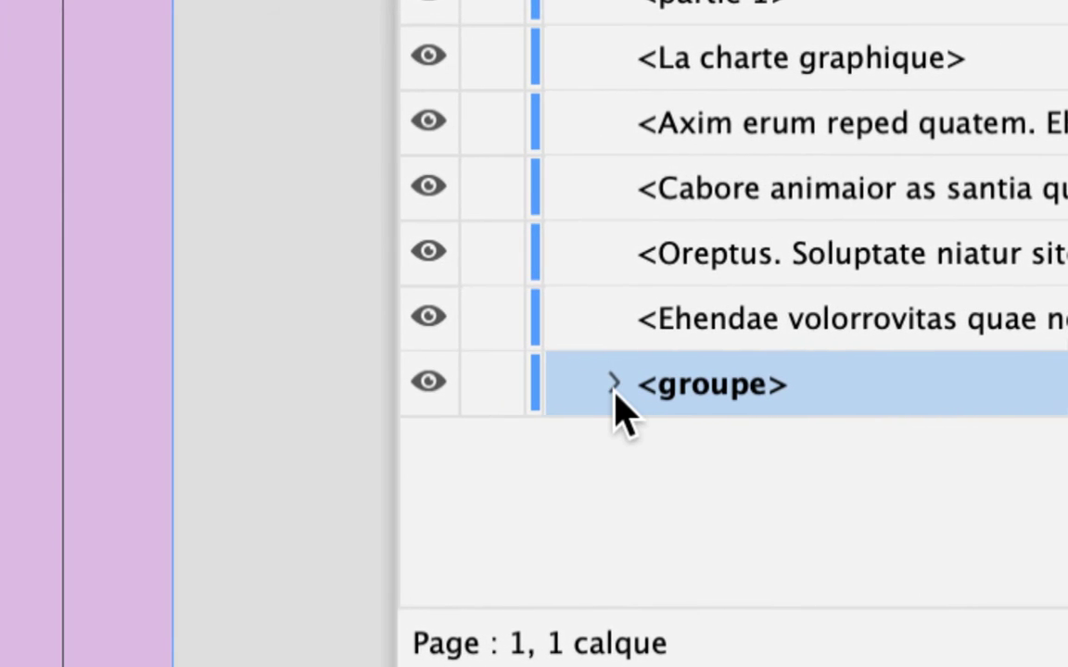
Expand the <groupe> entry in the Calques panel to examine the objects it contains, and collapse it again
click(577, 383)
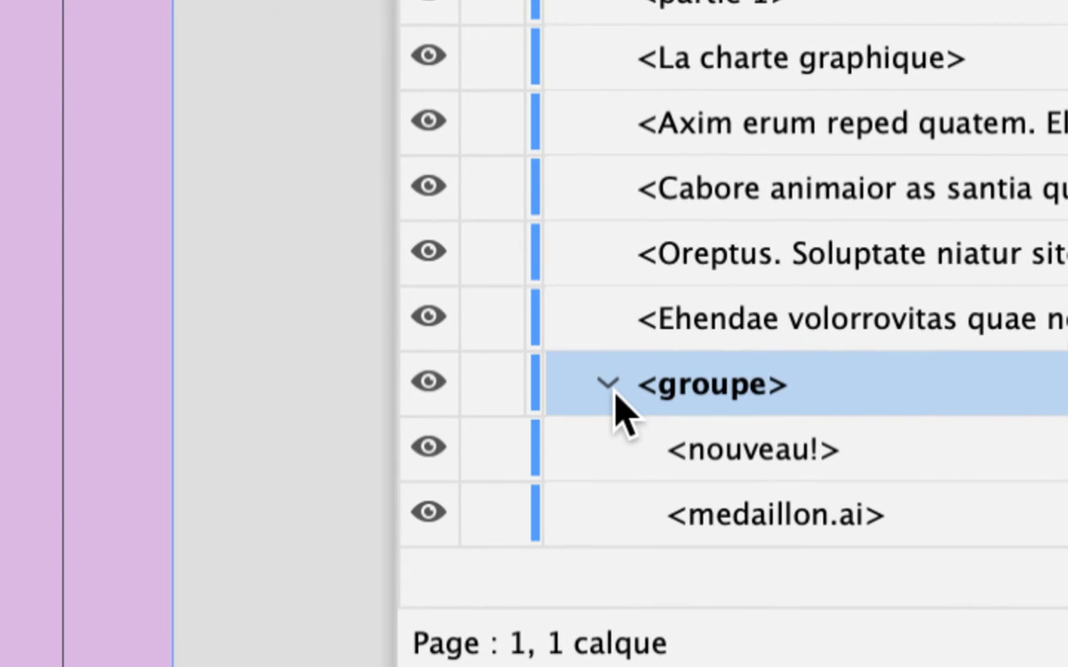
click(611, 389)
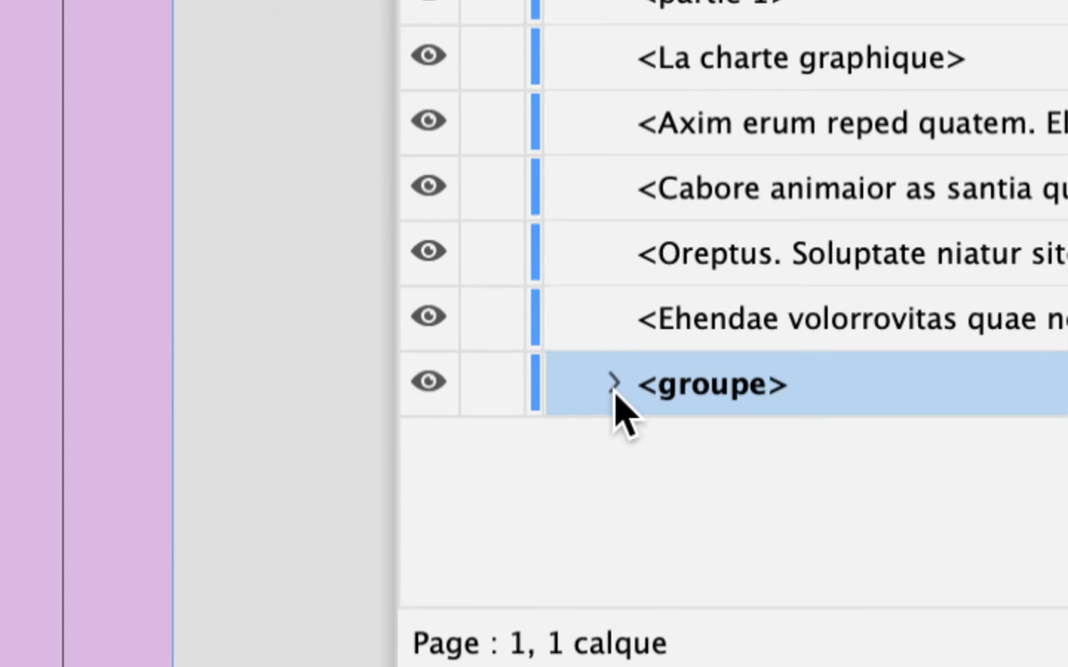
click(611, 389)
click(611, 389)
click(612, 389)
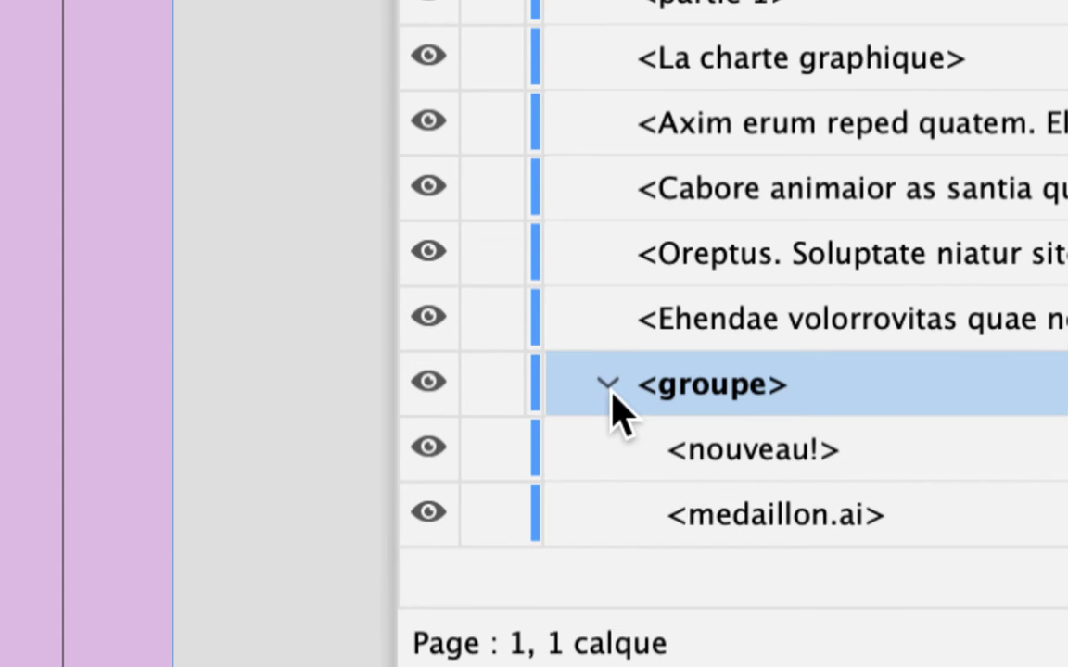
click(611, 389)
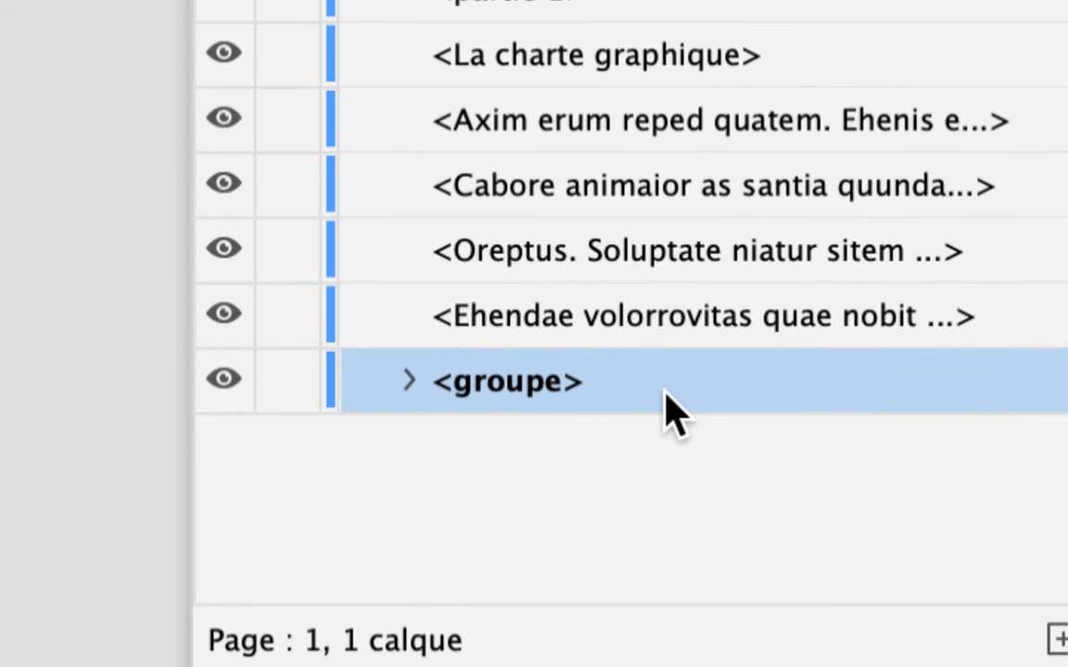
Move <groupe> to the top of Calque 1's object list and back to the bottom of the list
drag(672, 394, 667, 241)
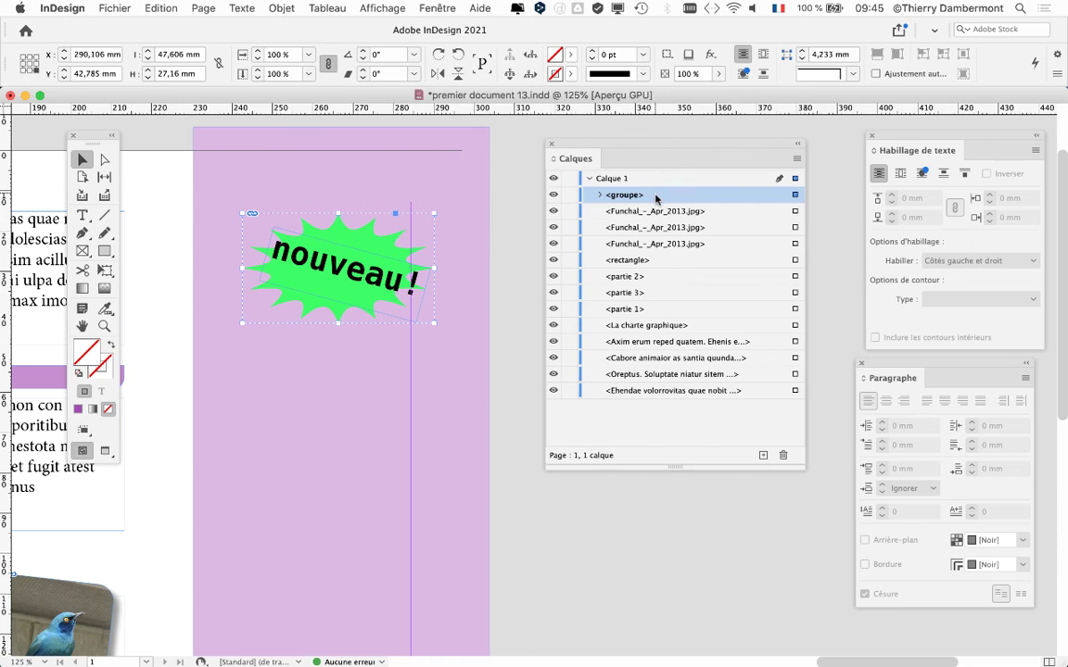
drag(655, 197, 667, 400)
Bring the selected group to the front (Premier plan) and send it back behind all objects (Arrière-plan)
click(280, 9)
mouse_move(352, 54)
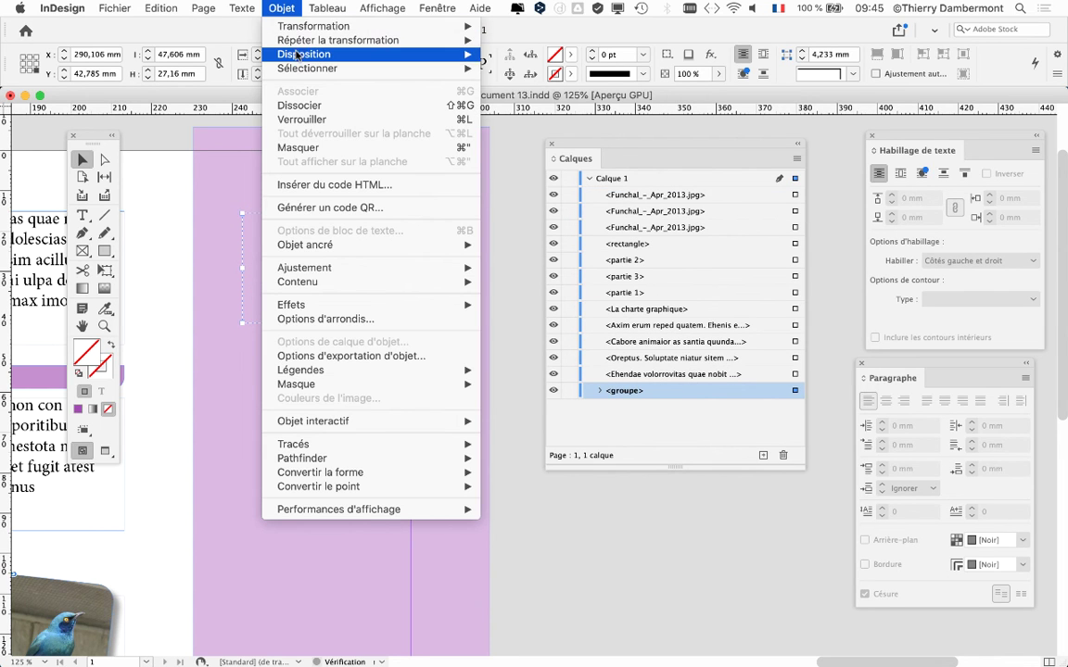
click(525, 54)
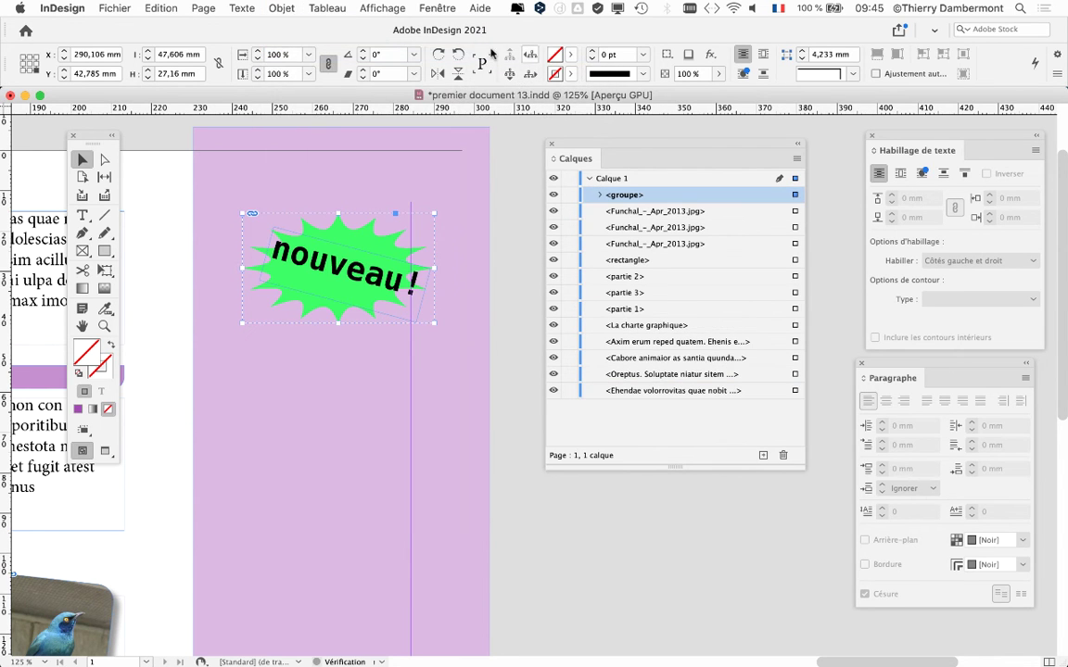
click(280, 8)
mouse_move(465, 61)
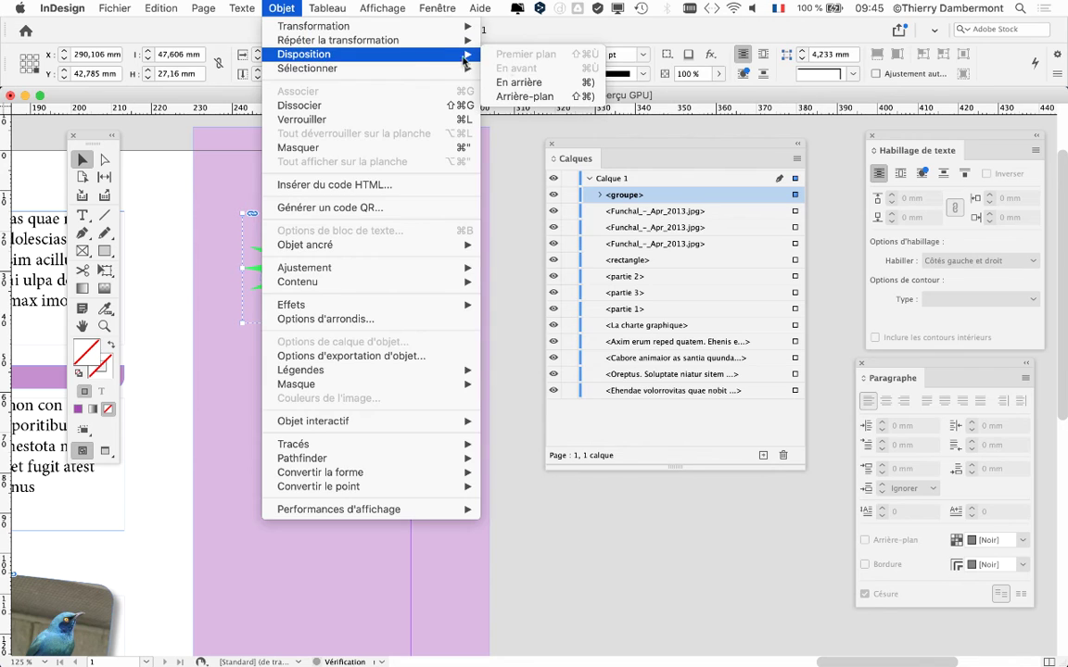
click(524, 96)
Bring the selected "nouveau !" group to the front of the stacking order with Premier plan
click(282, 9)
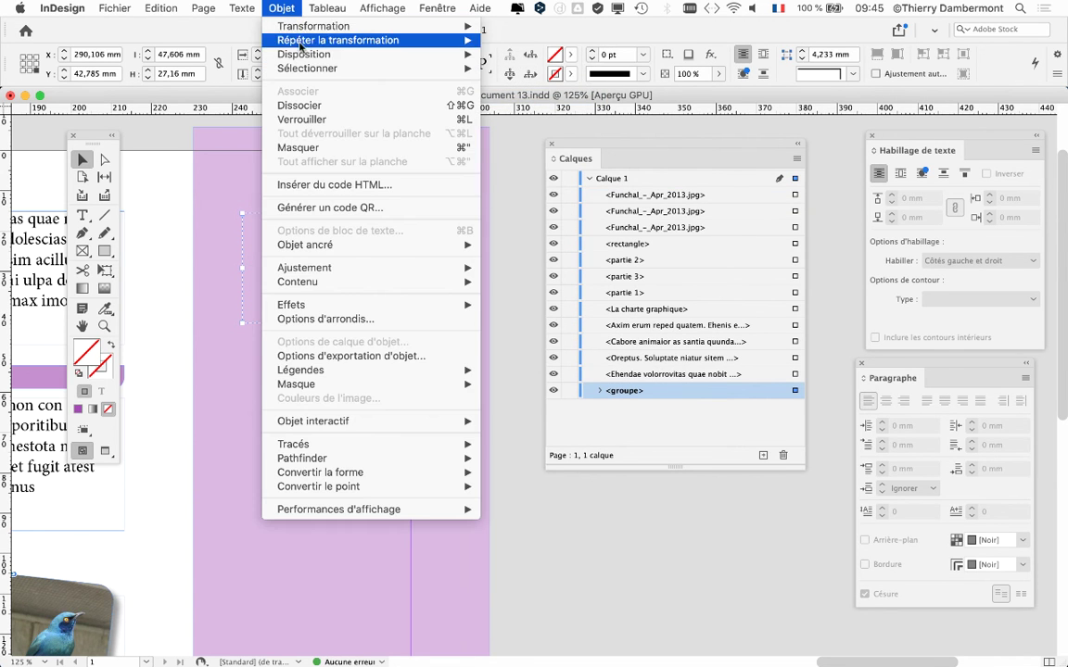
mouse_move(454, 54)
click(519, 56)
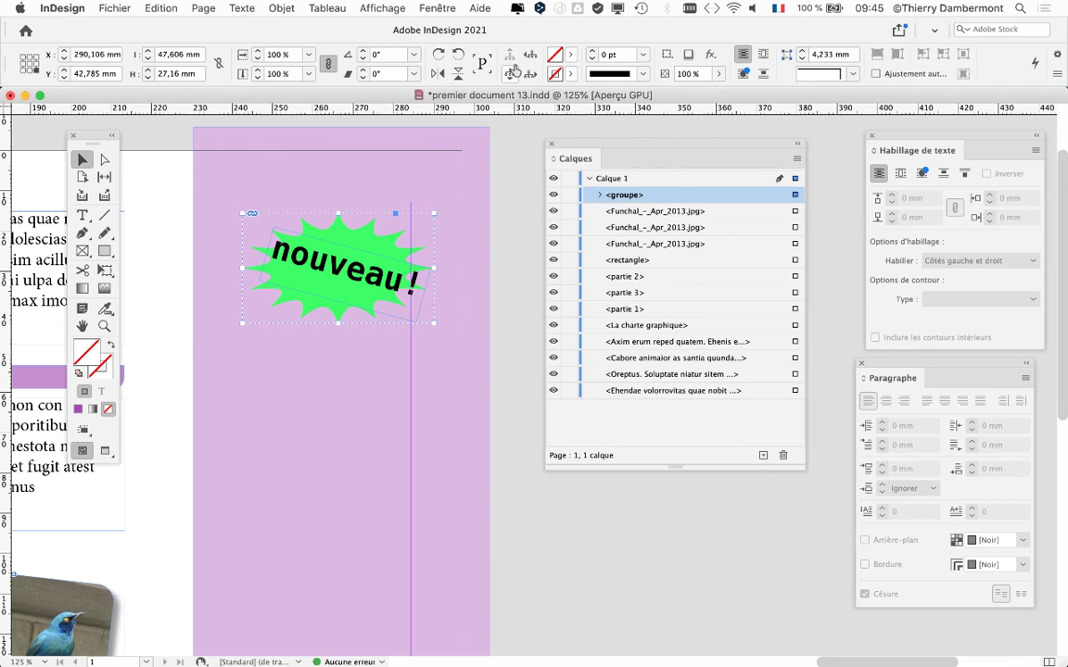
Resize the Calques panel, move it beside the page, and display the whole page at 50% zoom
drag(798, 468, 821, 452)
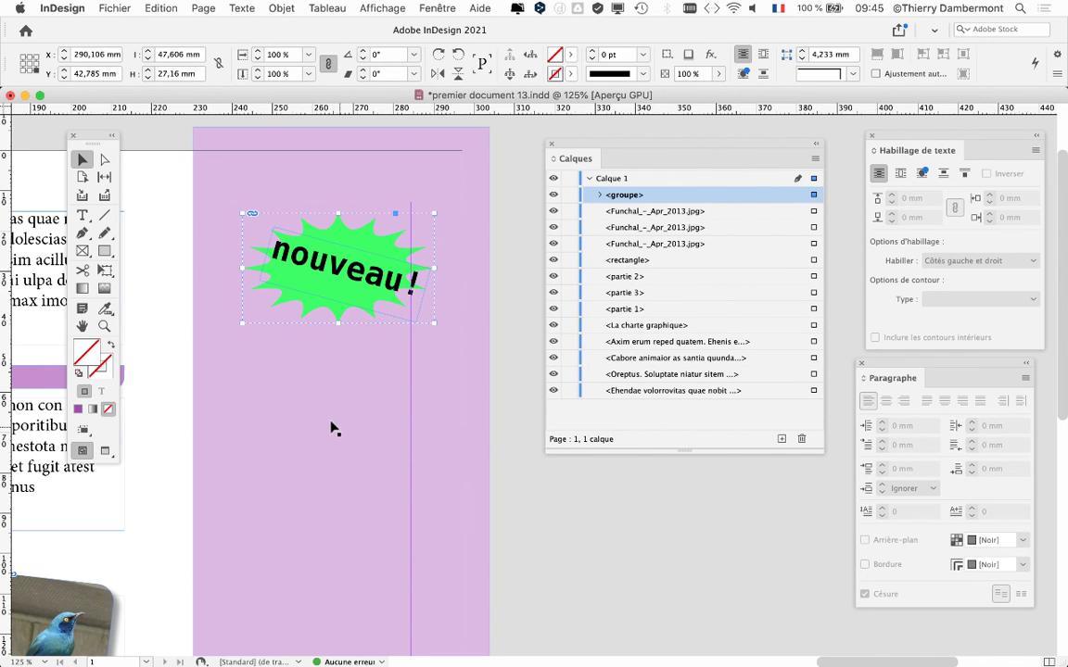
key(super+minus)
key(super+minus)
scroll(303, 405, left, 10)
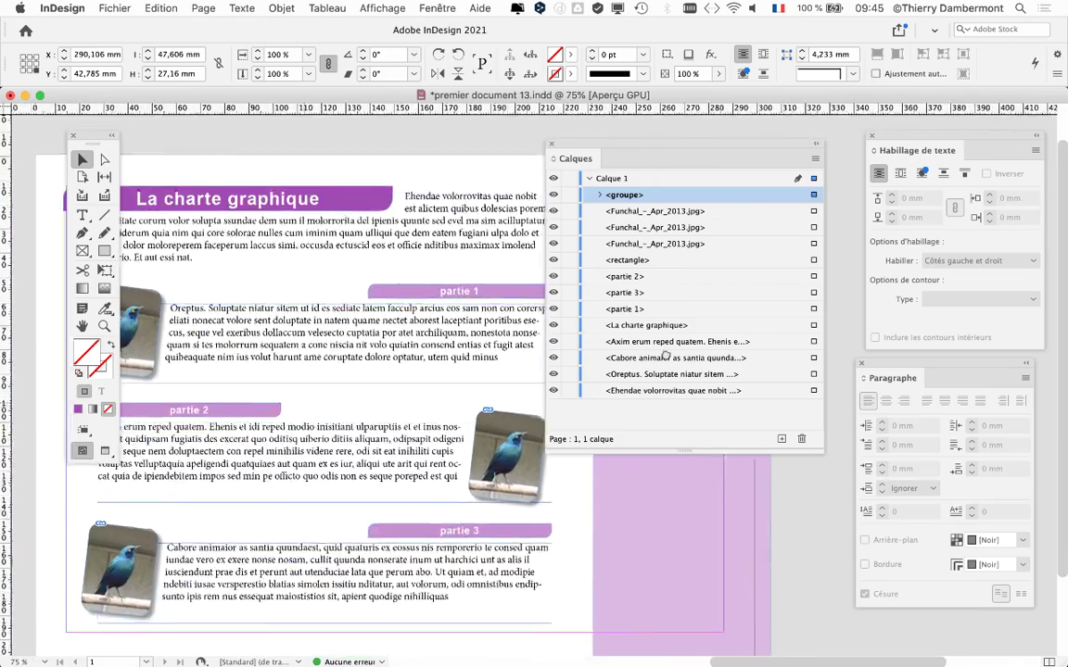
drag(554, 140, 716, 133)
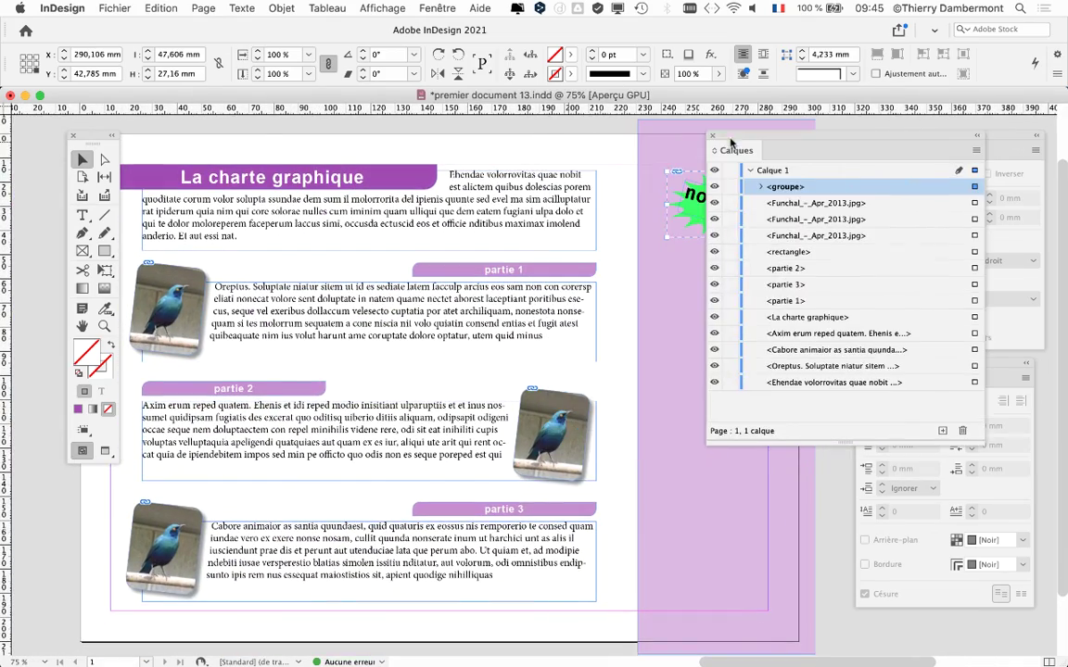
key(super+minus)
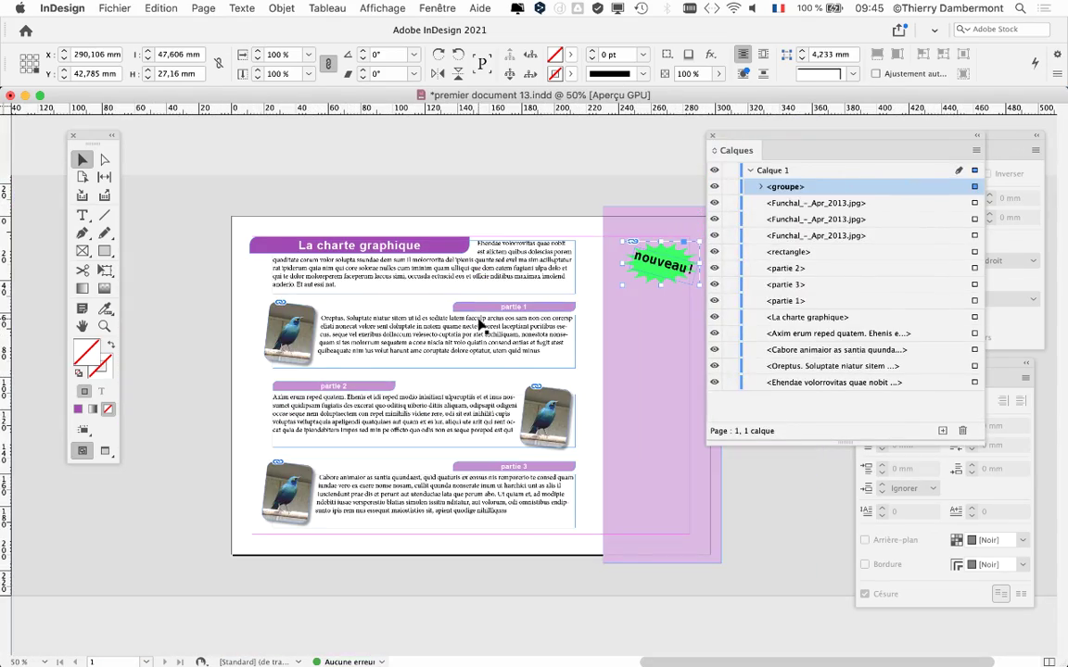
scroll(341, 313, right, 3)
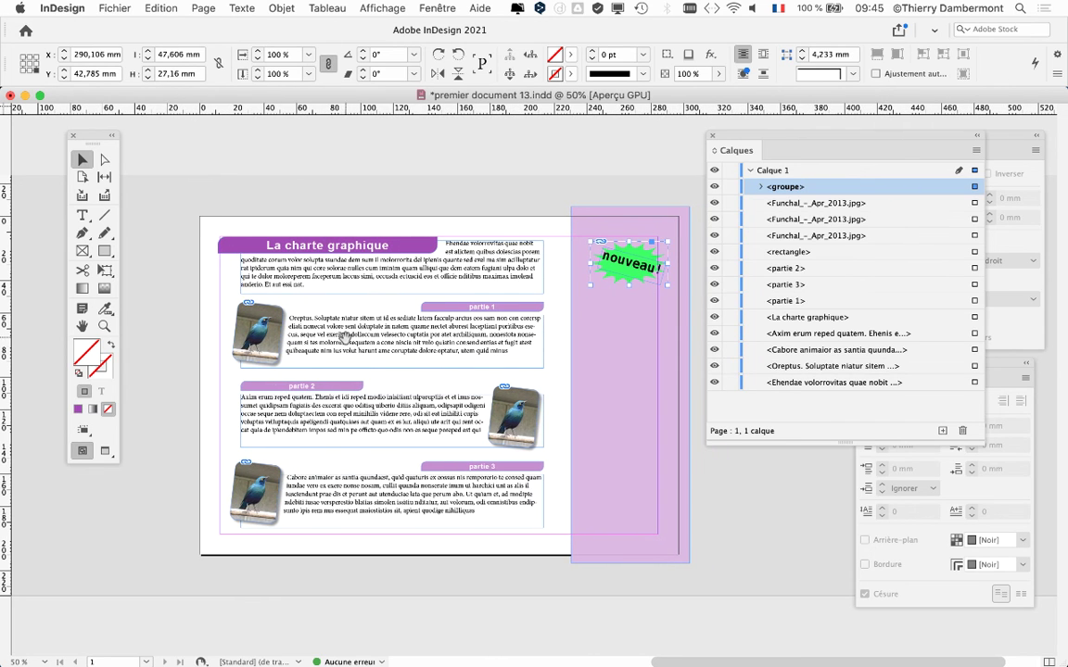
scroll(370, 313, right, 5)
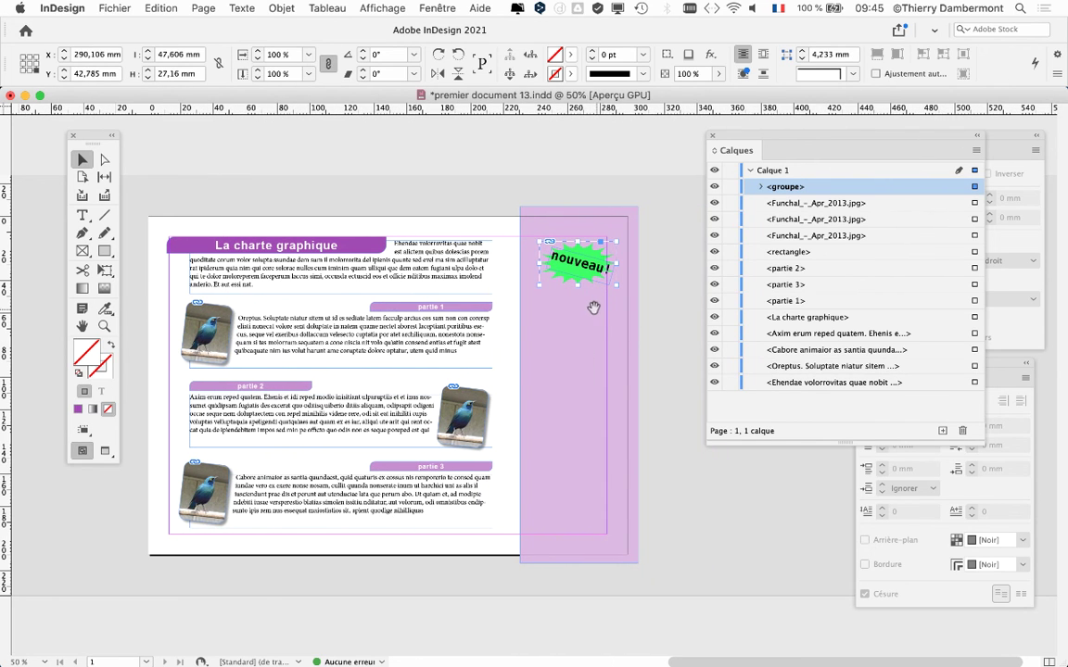